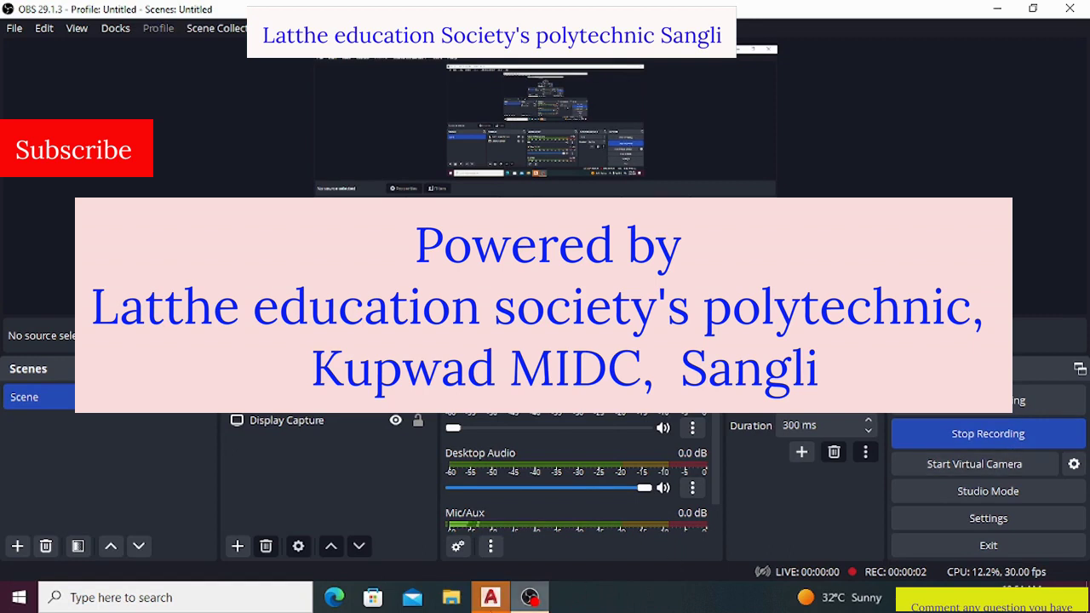
Bring AutoCAD to the front and close the Nonvalid Software Detected warning
{"action": "left_click", "coordinate": [501, 600]}
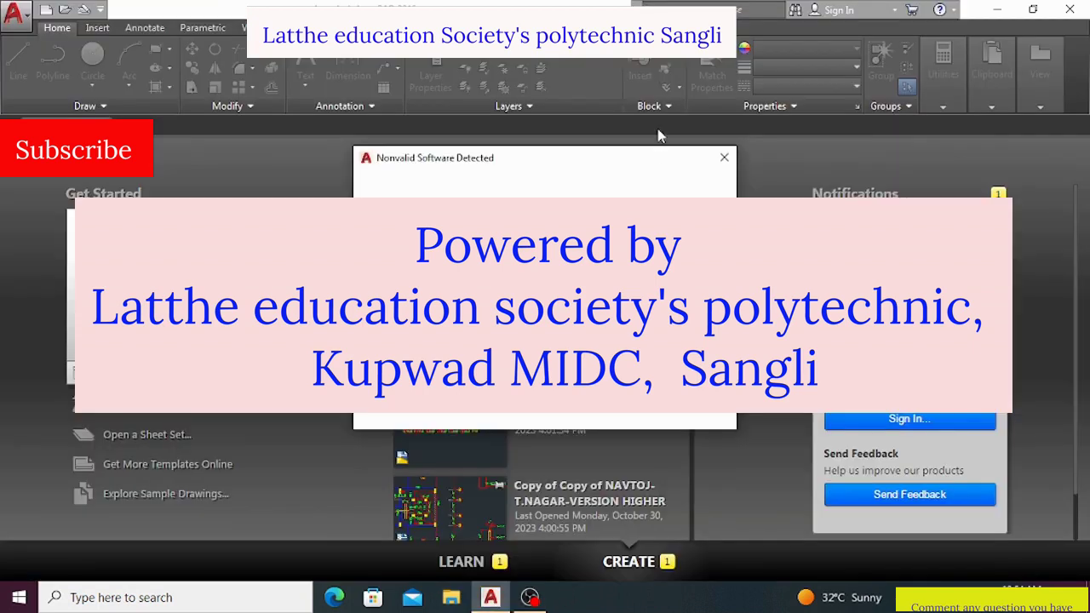
{"action": "left_click", "coordinate": [724, 157]}
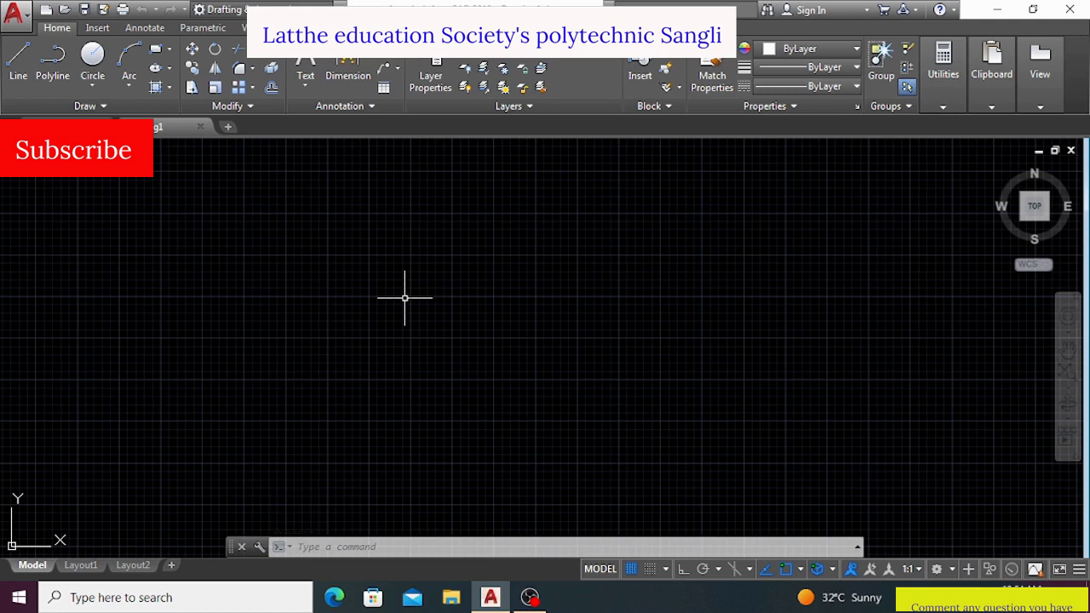
Set units to 0.00 precision in Meters, with clockwise Deg/Min/Sec angles at 0d00'00"
{"action": "type", "text": "unit"}
{"action": "key", "text": "Return"}
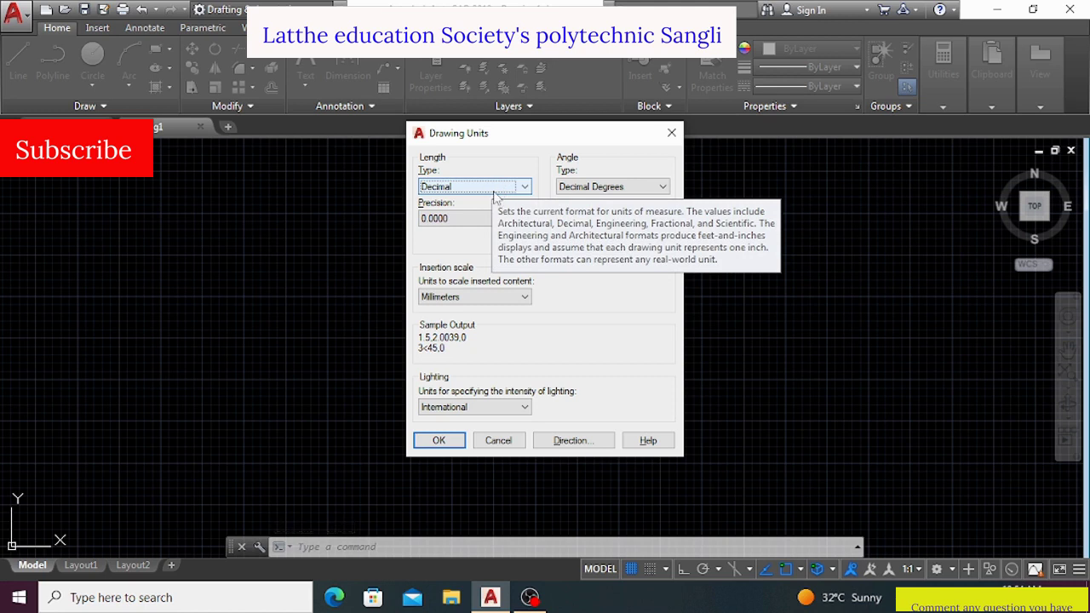
{"action": "left_click", "coordinate": [494, 218]}
{"action": "left_click", "coordinate": [446, 260]}
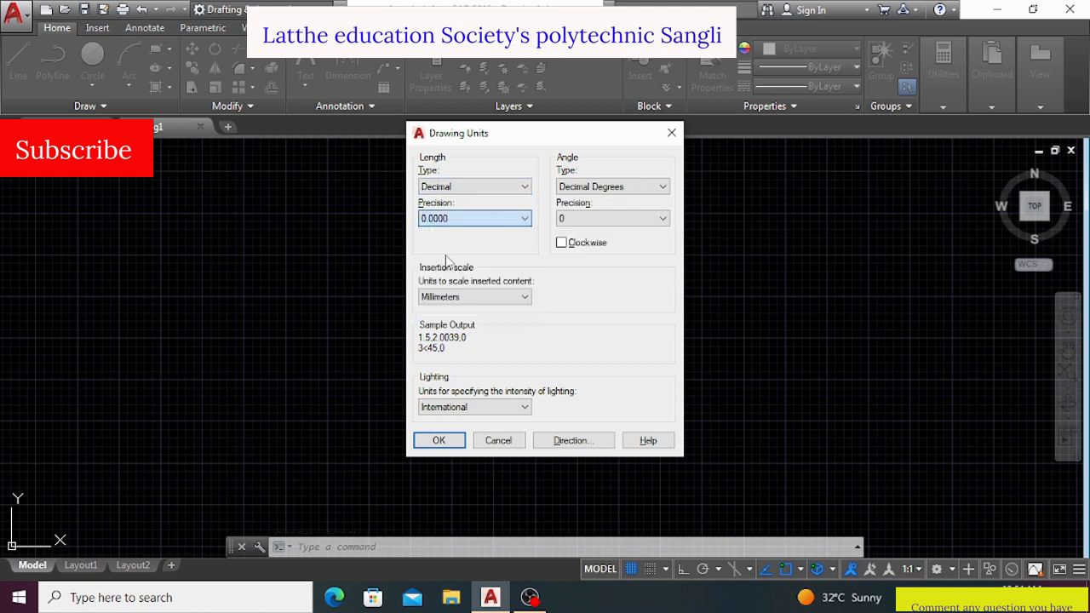
{"action": "left_click", "coordinate": [478, 298]}
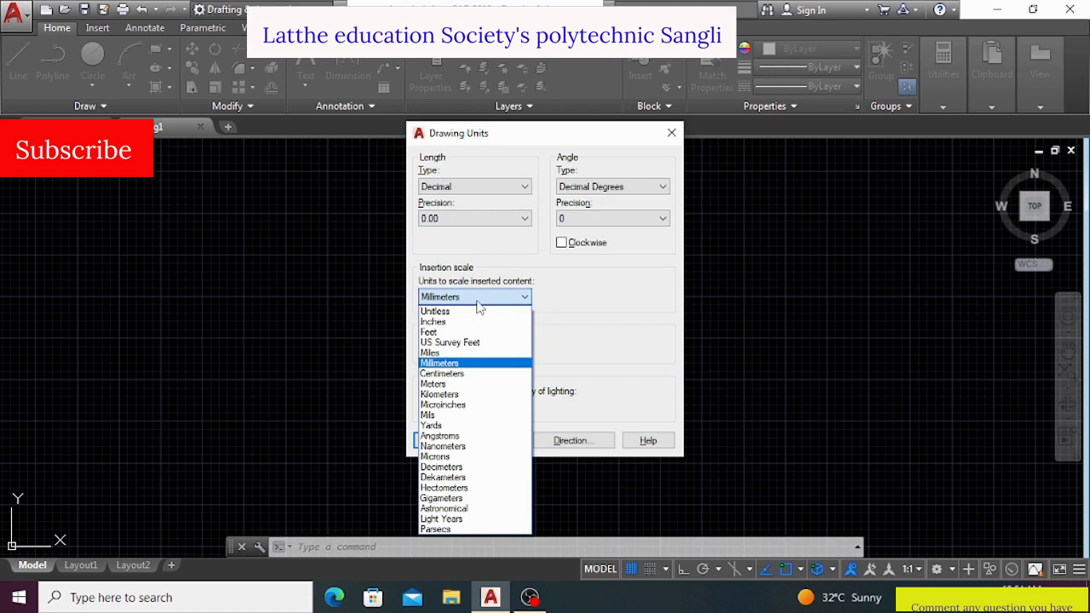
{"action": "left_click", "coordinate": [485, 388]}
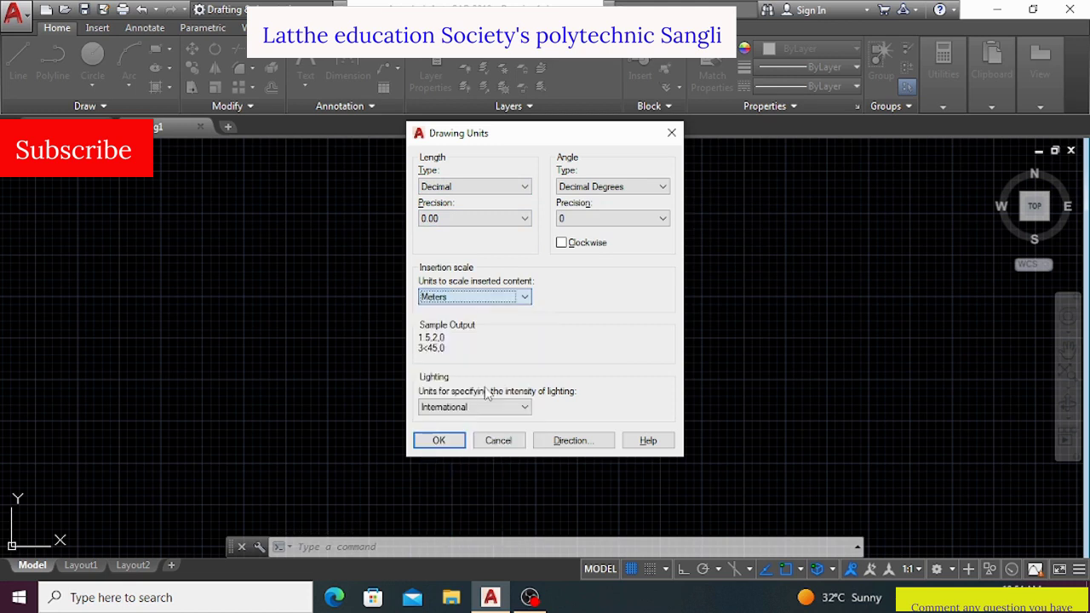
{"action": "left_click", "coordinate": [615, 189]}
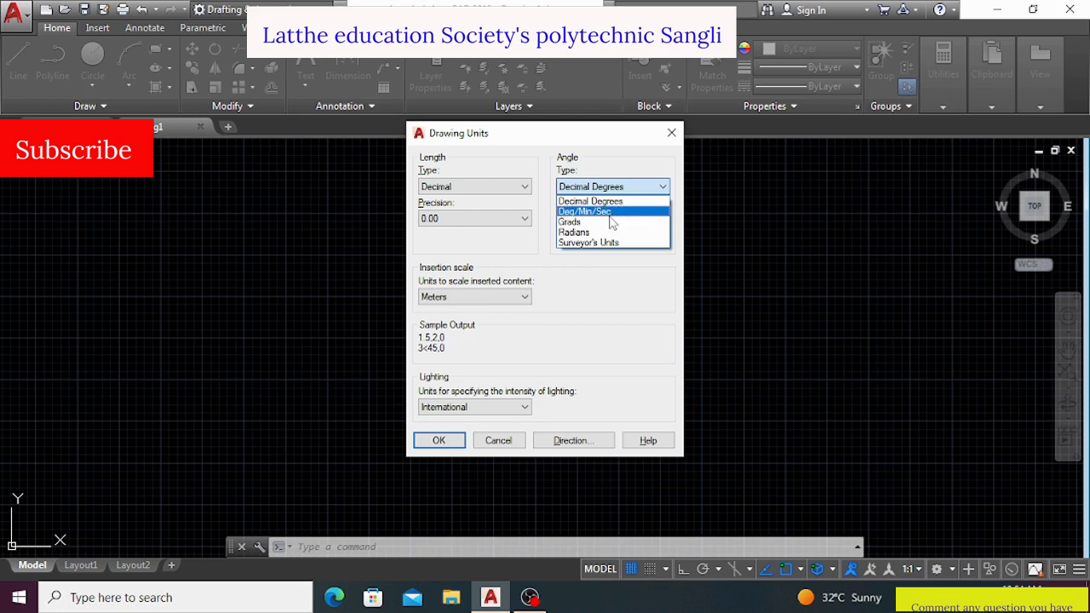
{"action": "left_click", "coordinate": [610, 213]}
{"action": "left_click", "coordinate": [606, 219]}
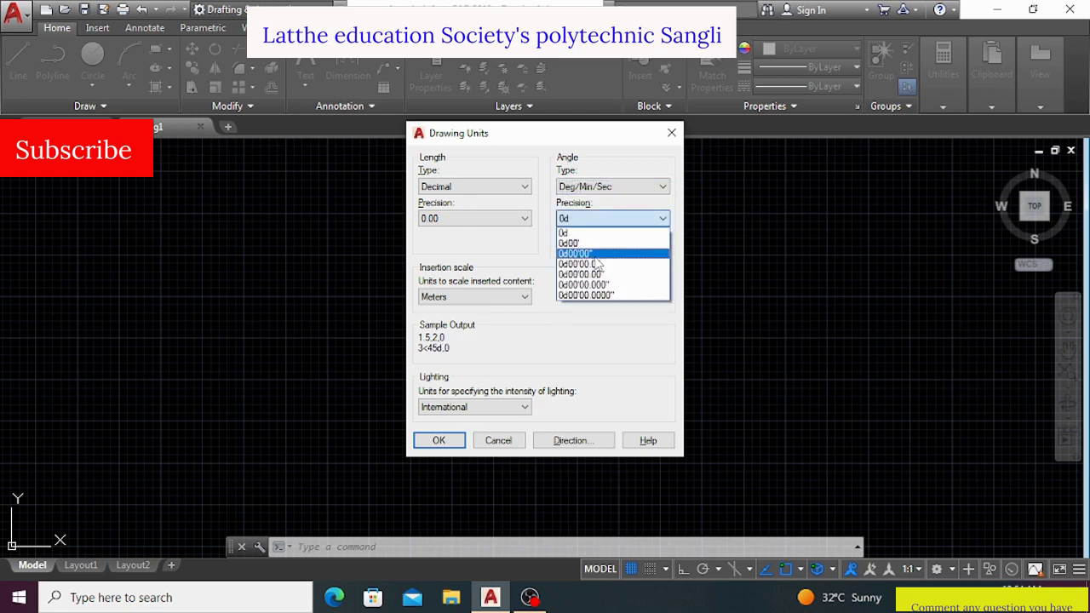
{"action": "left_click", "coordinate": [592, 254]}
{"action": "left_click", "coordinate": [580, 245]}
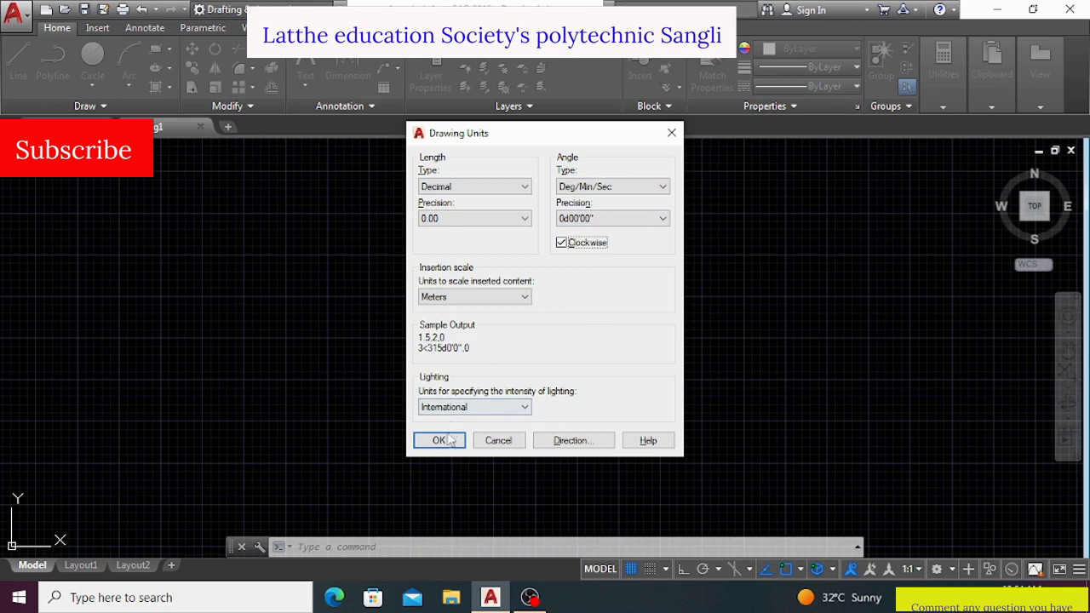
{"action": "left_click", "coordinate": [440, 440]}
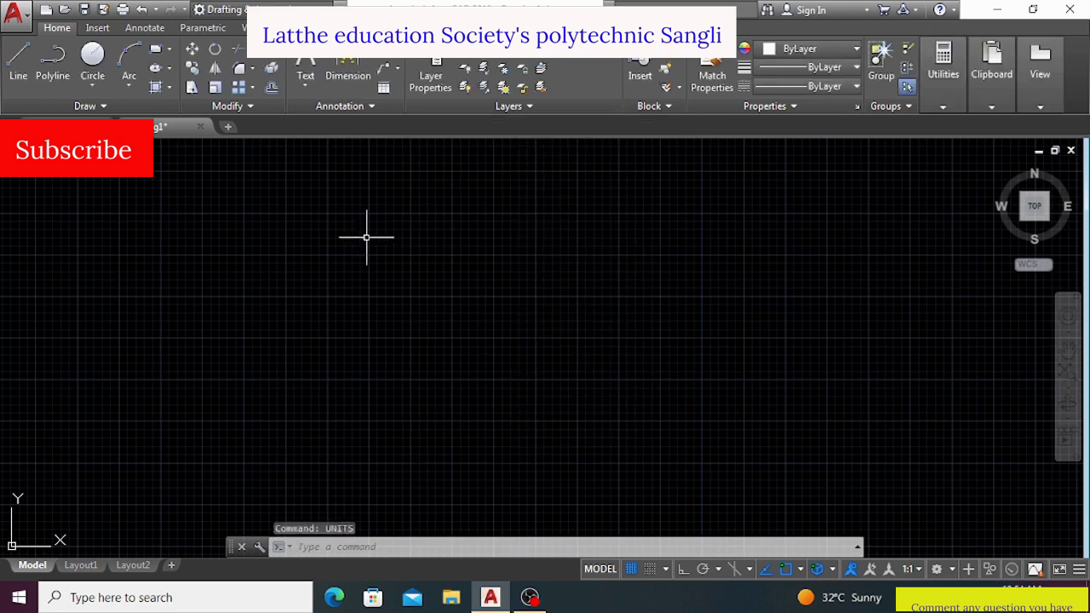
Set the drawing limits from 0,0 to 100,100
{"action": "type", "text": "limits"}
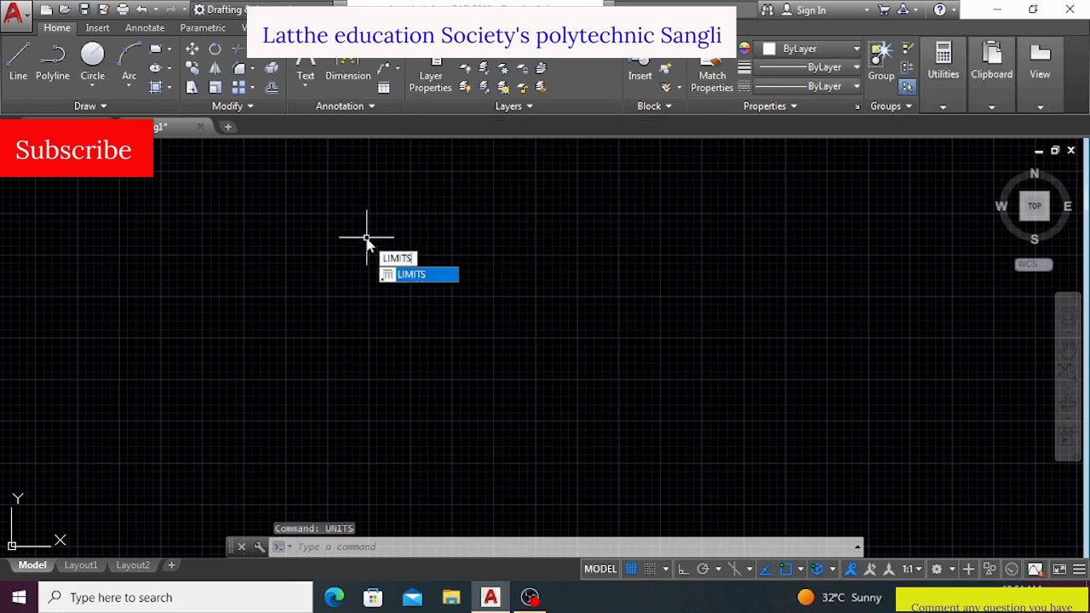
{"action": "key", "text": "Return"}
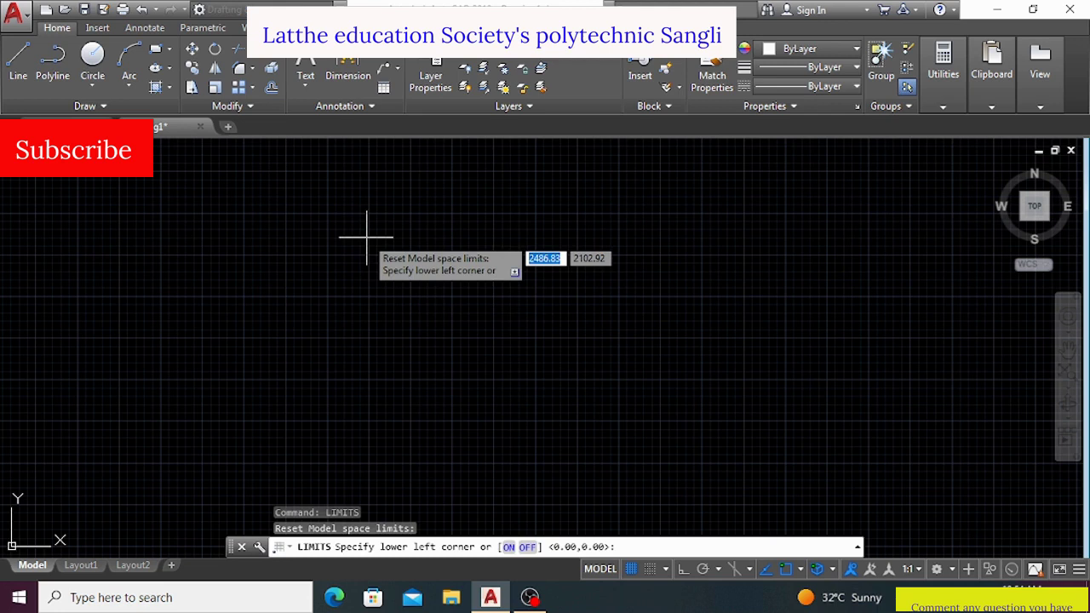
{"action": "type", "text": "0,0"}
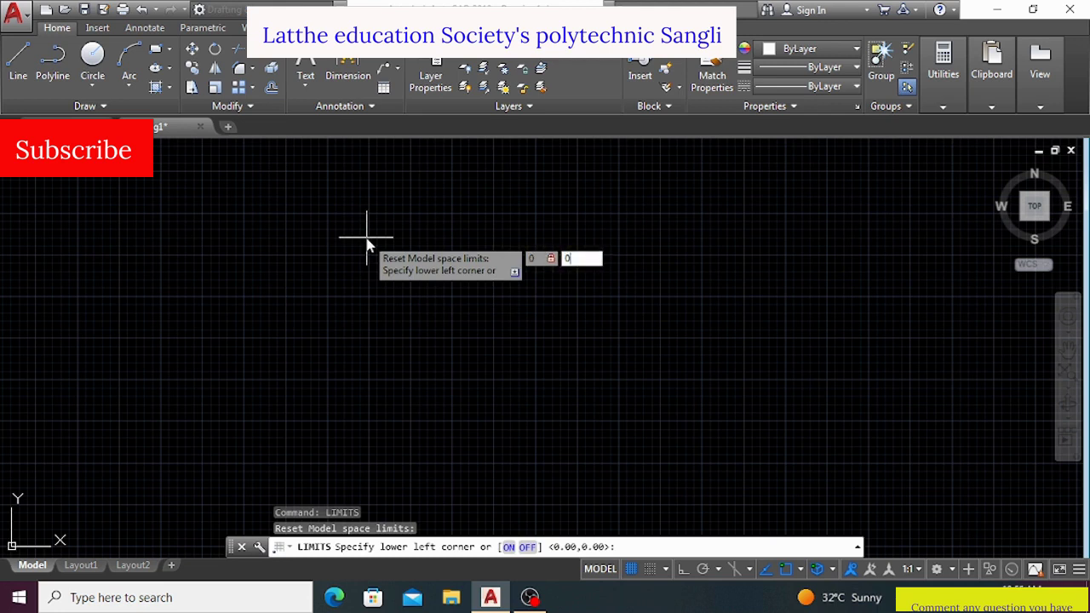
{"action": "key", "text": "Return"}
{"action": "type", "text": "10"}
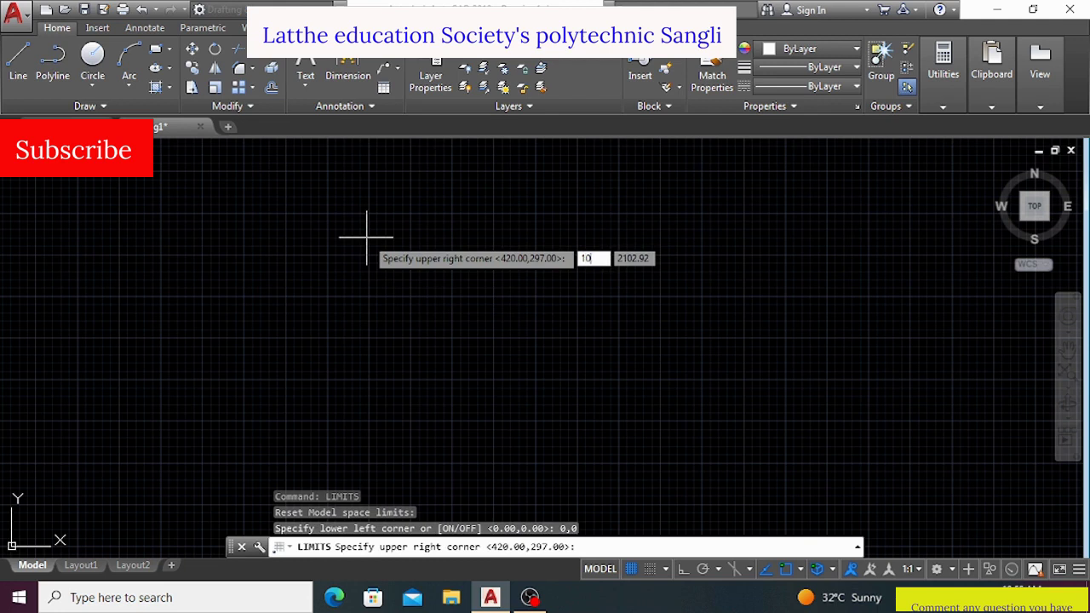
{"action": "type", "text": "0,"}
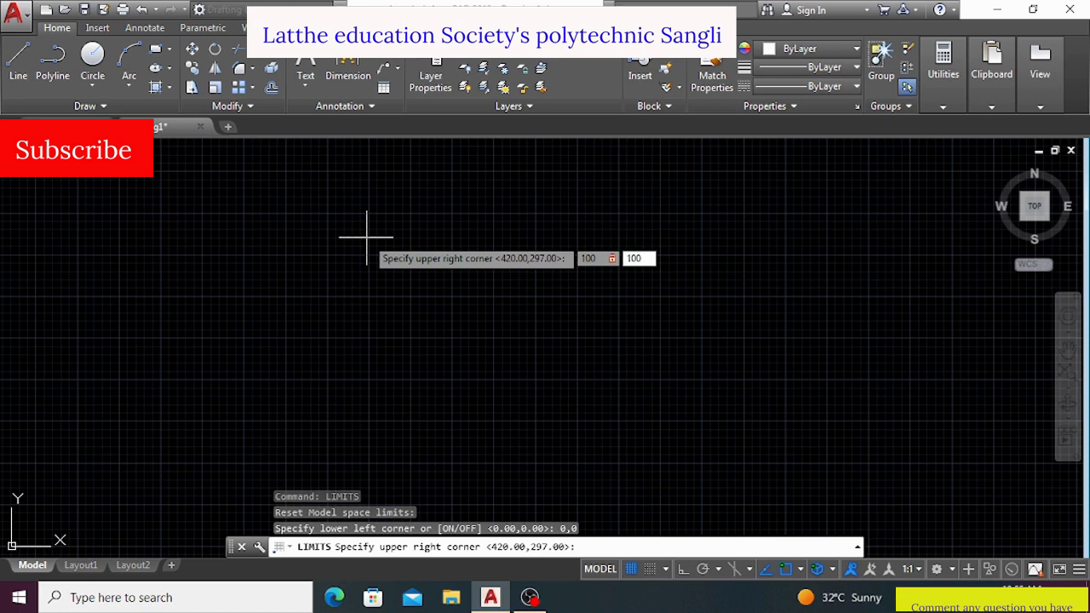
{"action": "key", "text": "Return"}
Zoom All so the full 100 by 100 limits area fills the view
{"action": "type", "text": "z"}
{"action": "key", "text": "Return"}
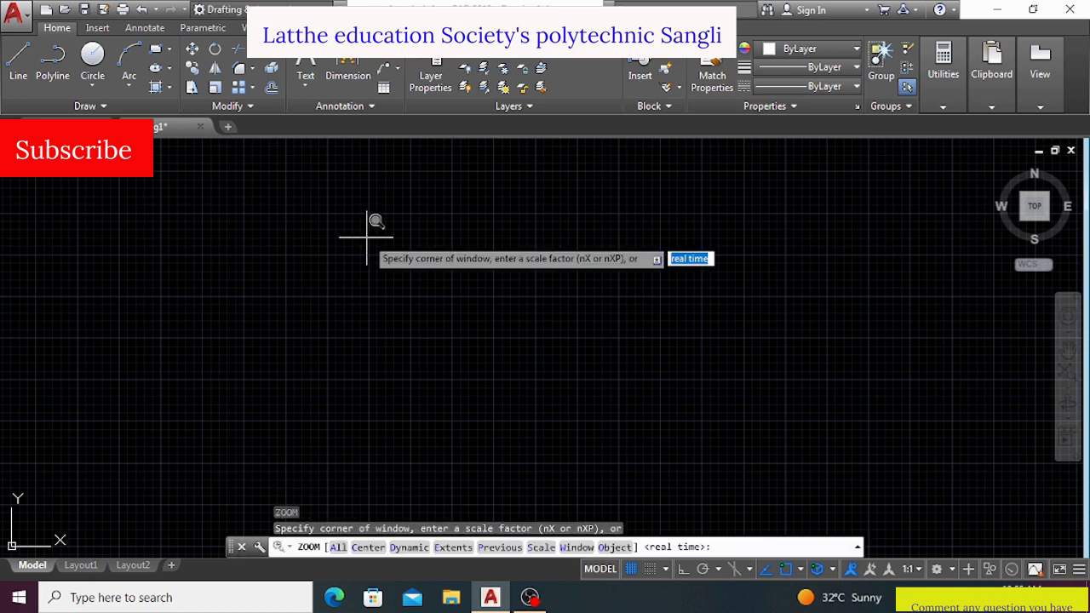
{"action": "type", "text": "a"}
{"action": "key", "text": "Return"}
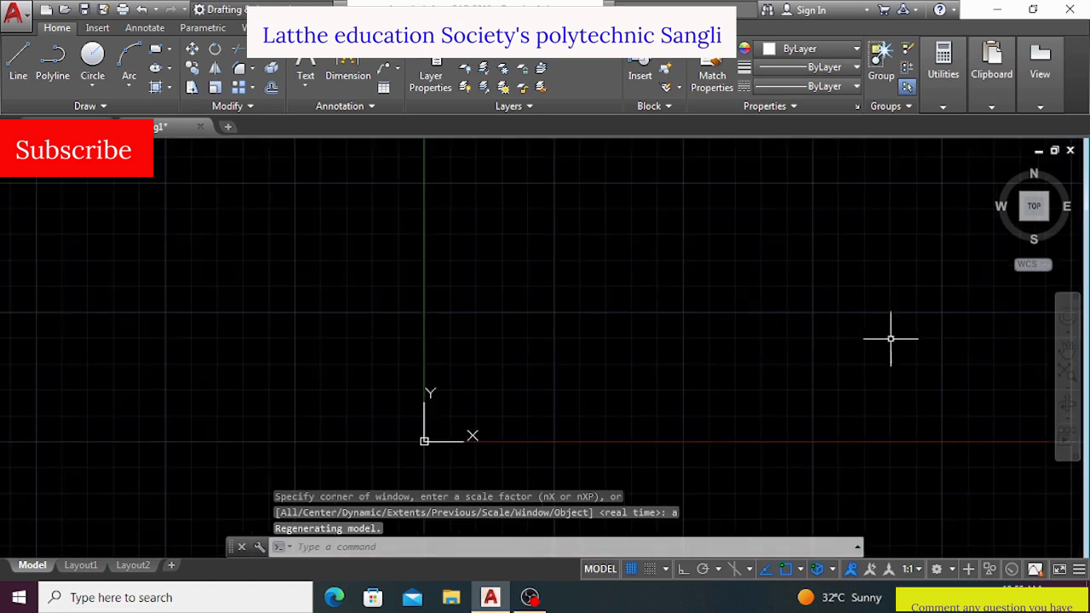
Draw the outer rectangle and a smaller rectangle nested inside it
{"action": "scroll", "coordinate": [954, 333], "scroll_direction": "up", "scroll_amount": 2}
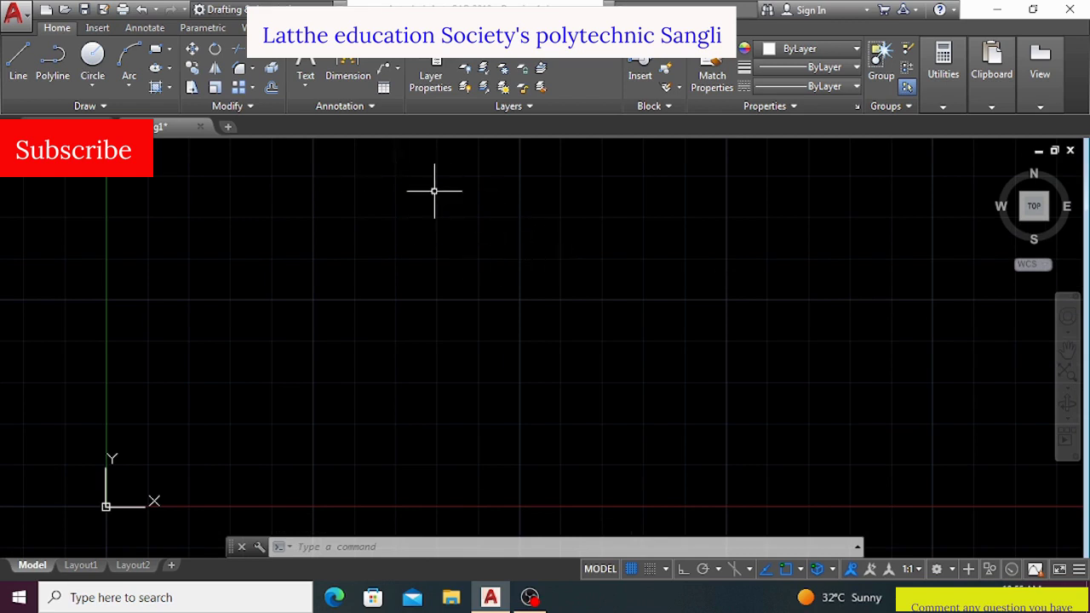
{"action": "key", "text": "Return"}
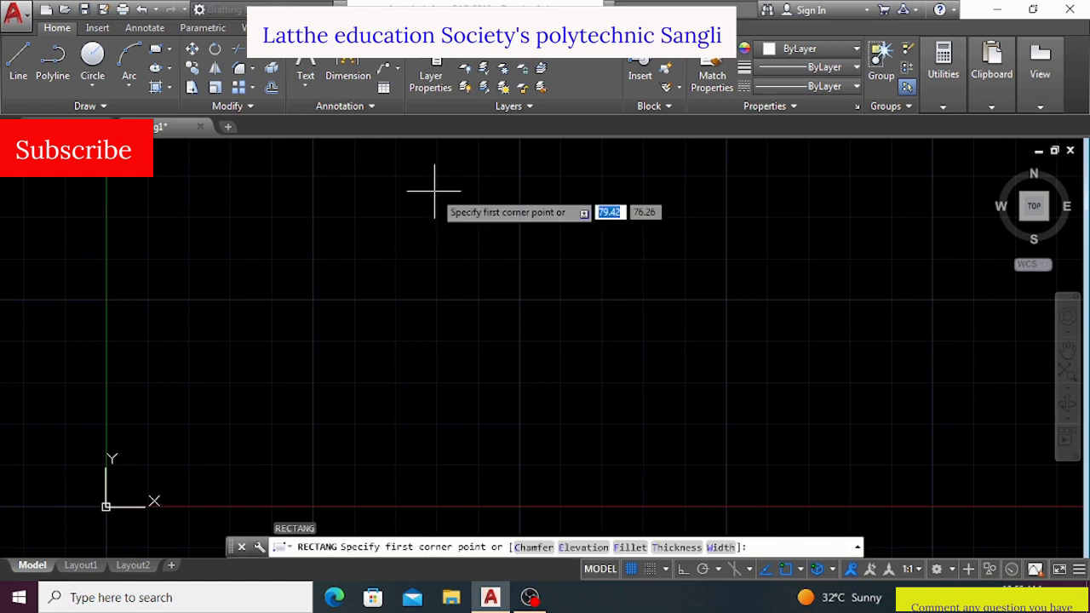
{"action": "left_click", "coordinate": [386, 208]}
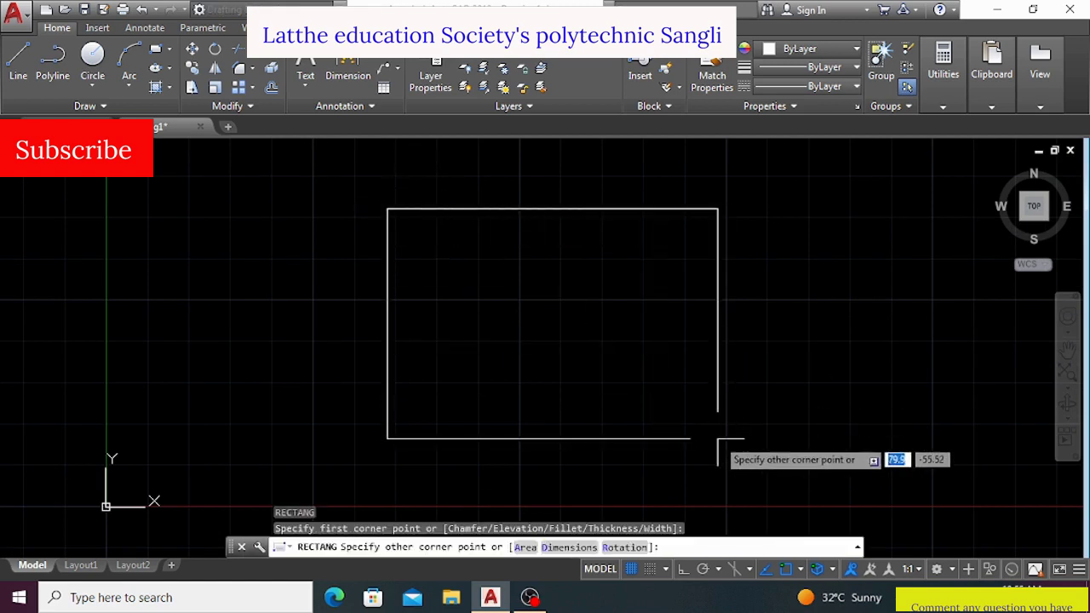
{"action": "left_click", "coordinate": [671, 439]}
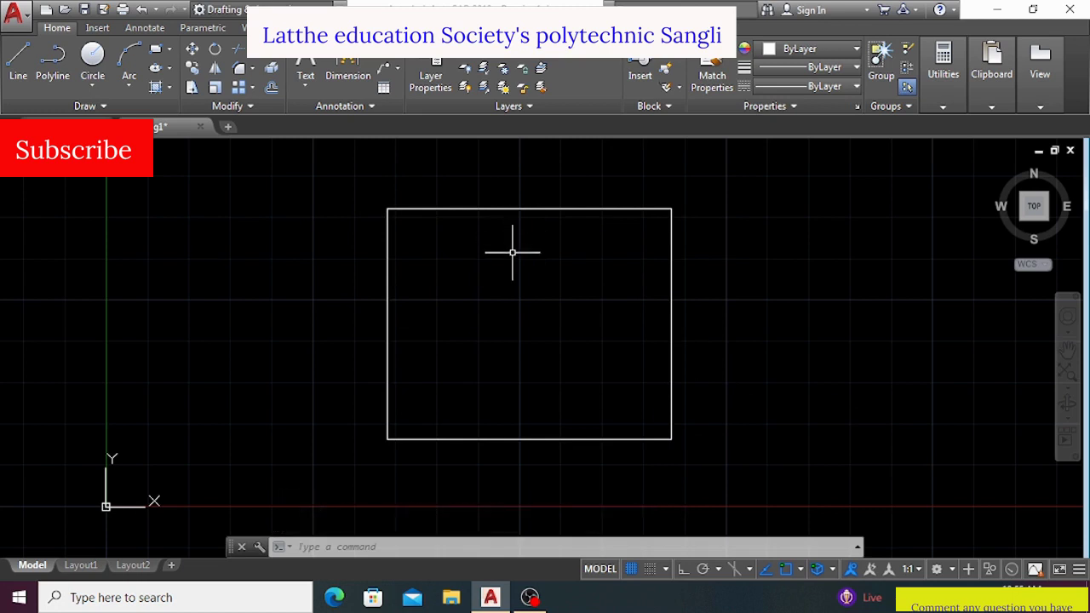
{"action": "key", "text": "space"}
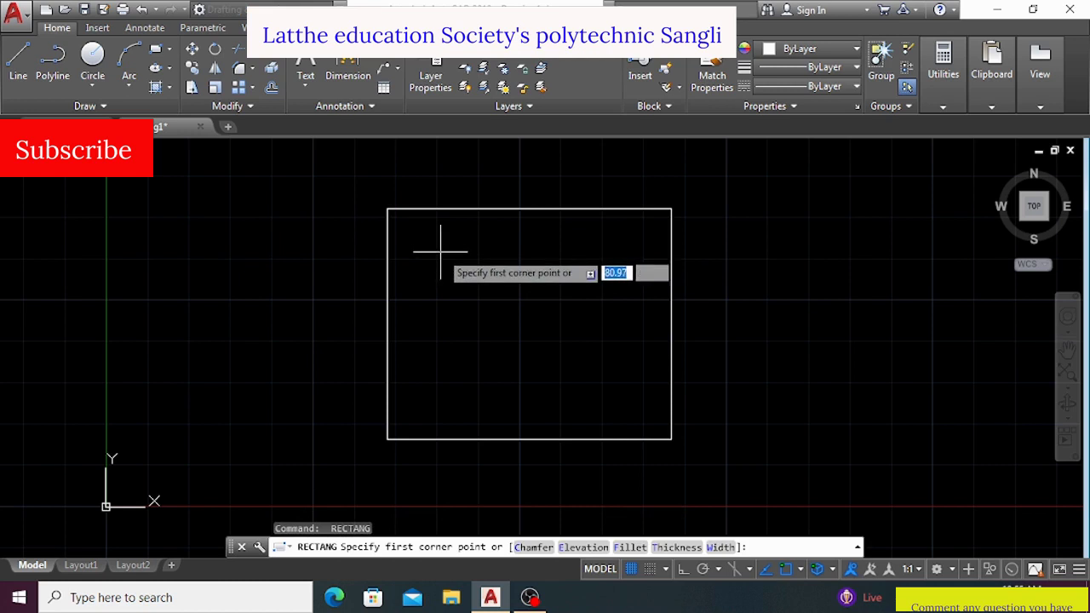
{"action": "left_click", "coordinate": [441, 253]}
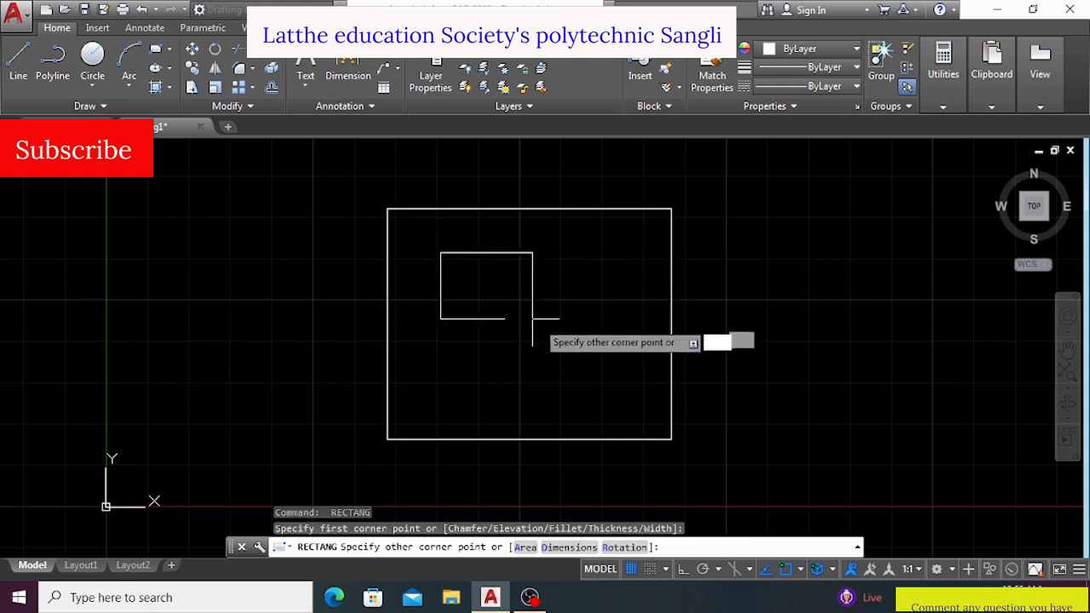
{"action": "left_click", "coordinate": [622, 388]}
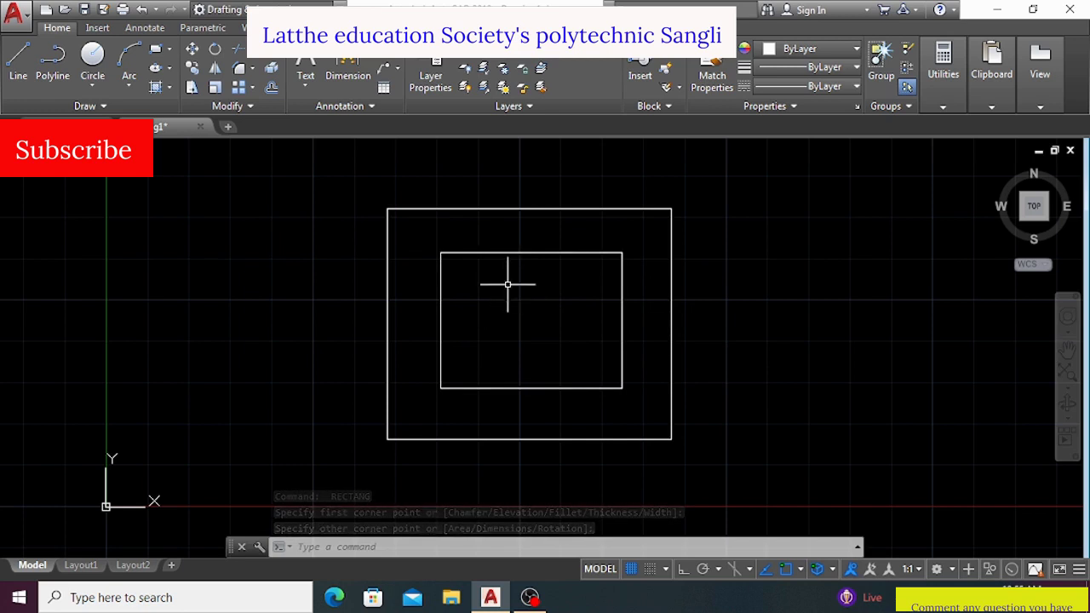
Draw the small column square inside the middle rectangle
{"action": "key", "text": "Return"}
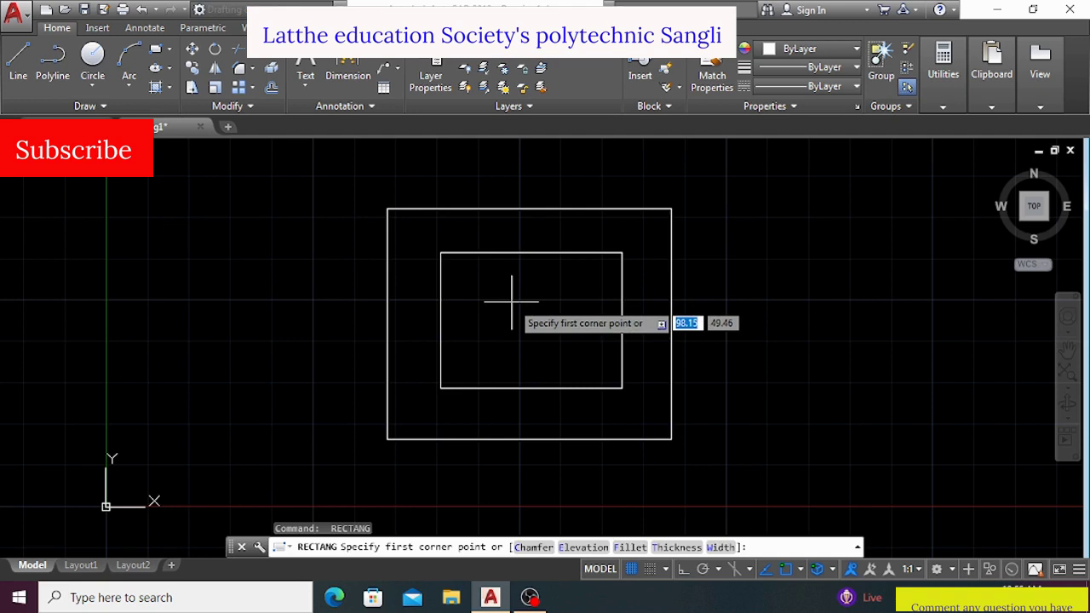
{"action": "left_click", "coordinate": [511, 302]}
{"action": "left_click", "coordinate": [564, 342]}
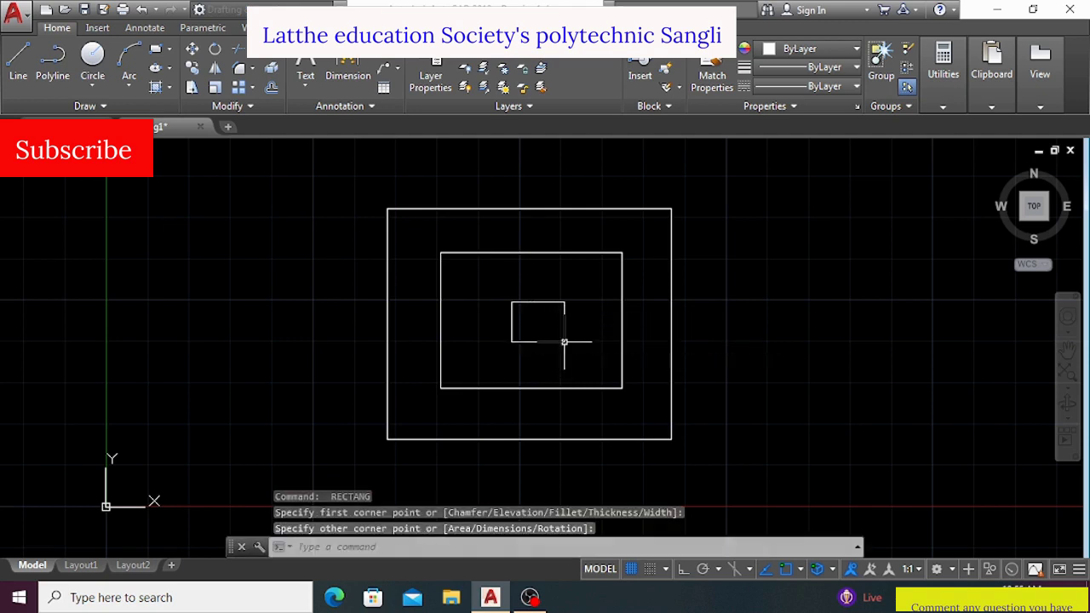
{"action": "key", "text": "Return"}
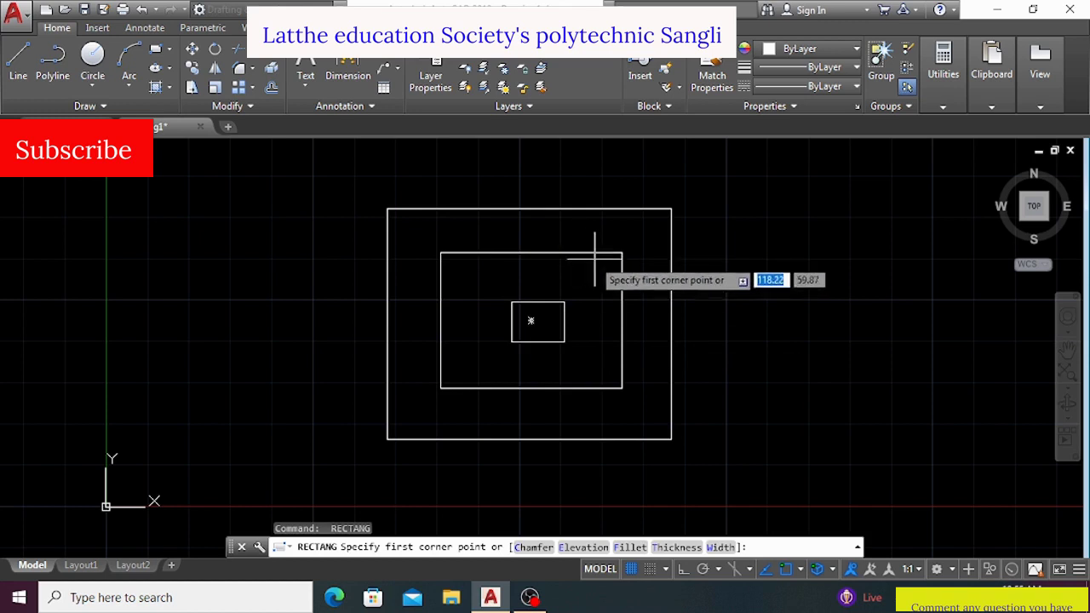
{"action": "scroll", "coordinate": [587, 301], "scroll_direction": "down", "scroll_amount": 3}
{"action": "scroll", "coordinate": [586, 161], "scroll_direction": "up", "scroll_amount": 4}
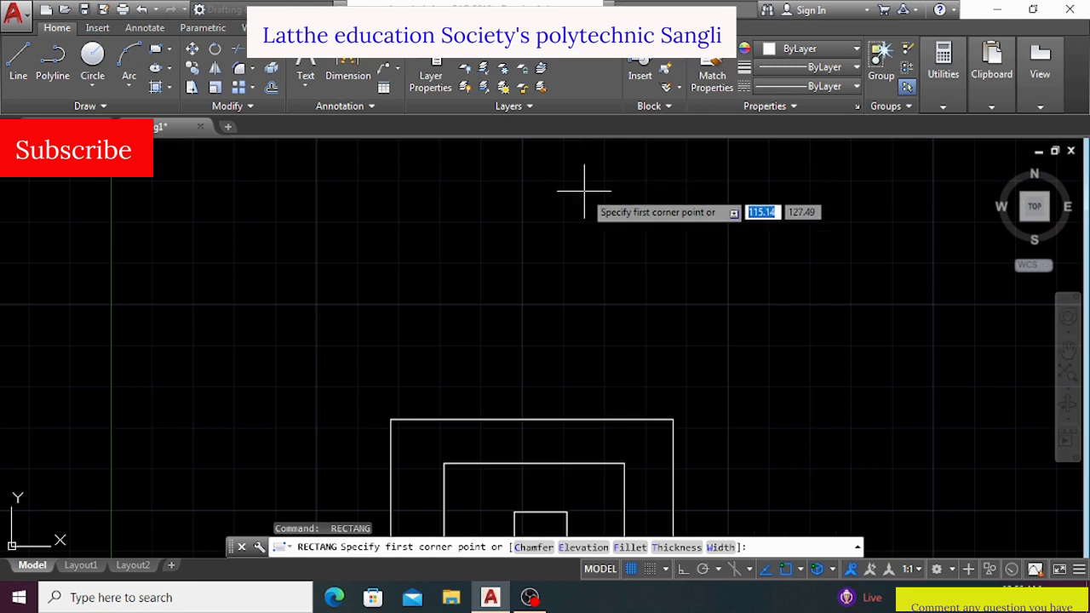
Start the LINE command with the new-object colour set to dark red 153,27,30
{"action": "key", "text": "Escape"}
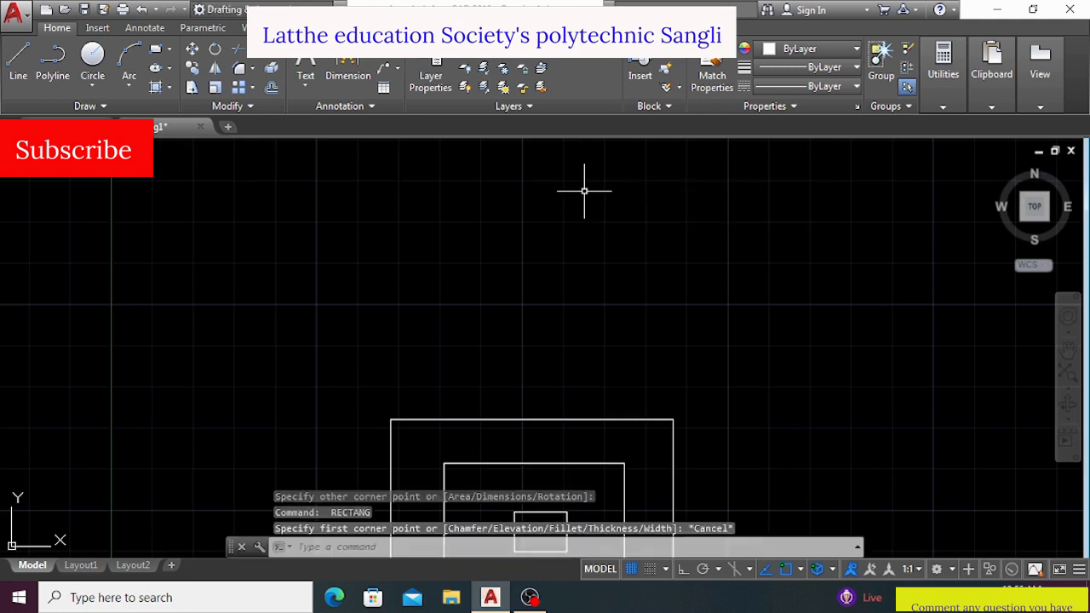
{"action": "type", "text": "l"}
{"action": "key", "text": "Return"}
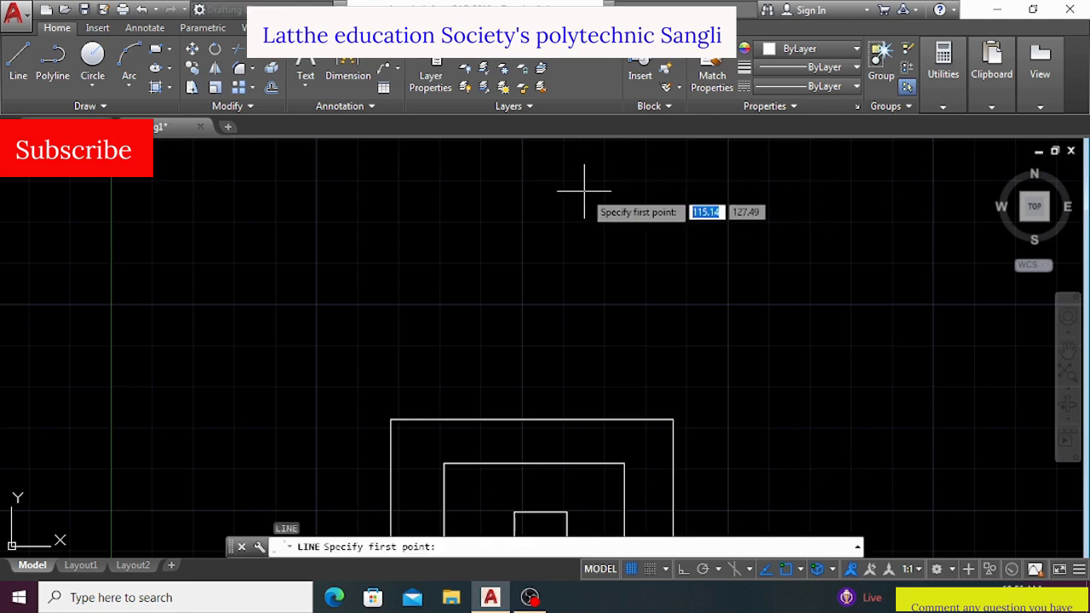
{"action": "left_click", "coordinate": [813, 49]}
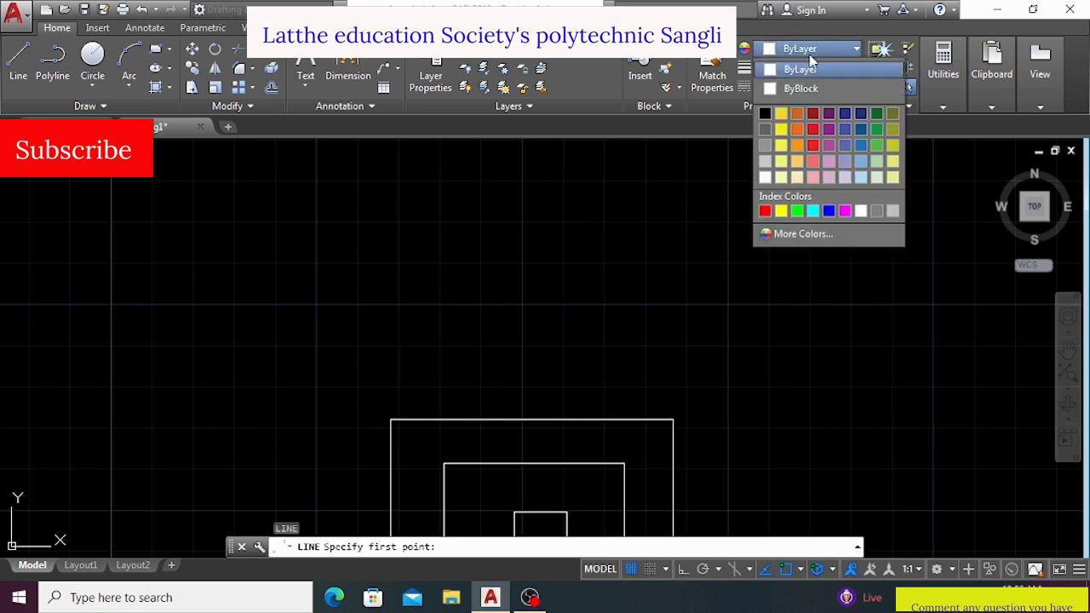
{"action": "left_click", "coordinate": [814, 115]}
With Ortho on, draw vertical lines up from the outer rectangle, a rectangle corner and the small square
{"action": "scroll", "coordinate": [707, 162], "scroll_direction": "down", "scroll_amount": 4}
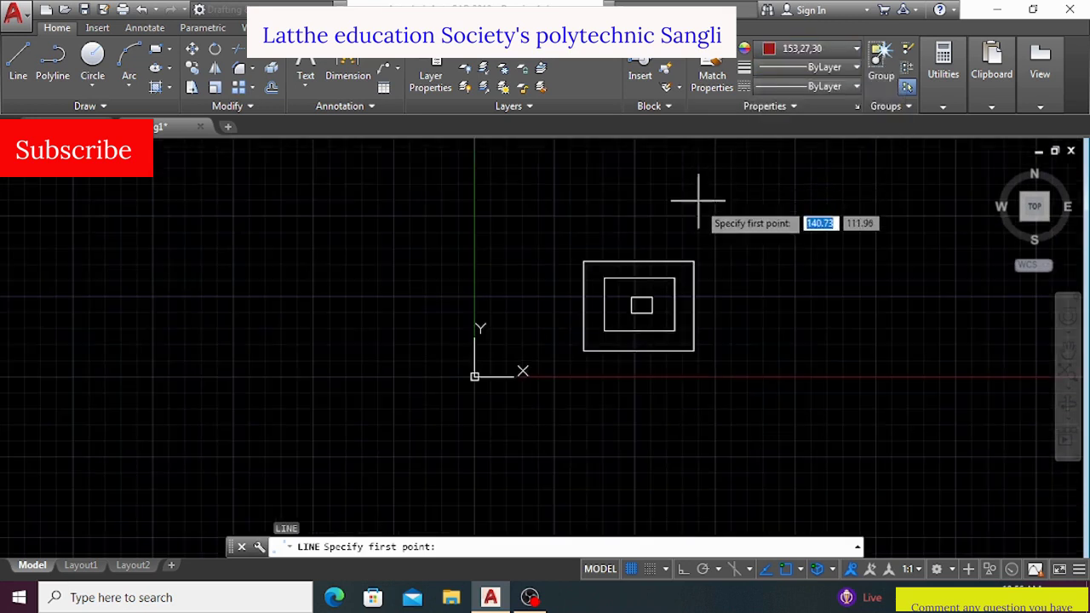
{"action": "left_click", "coordinate": [694, 262]}
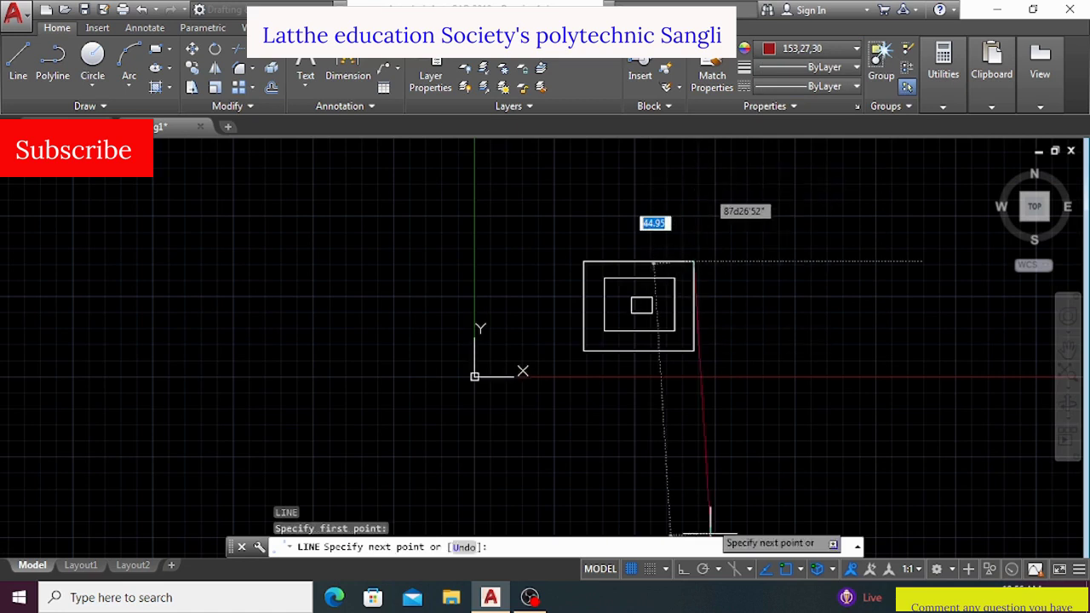
{"action": "key", "text": "F8"}
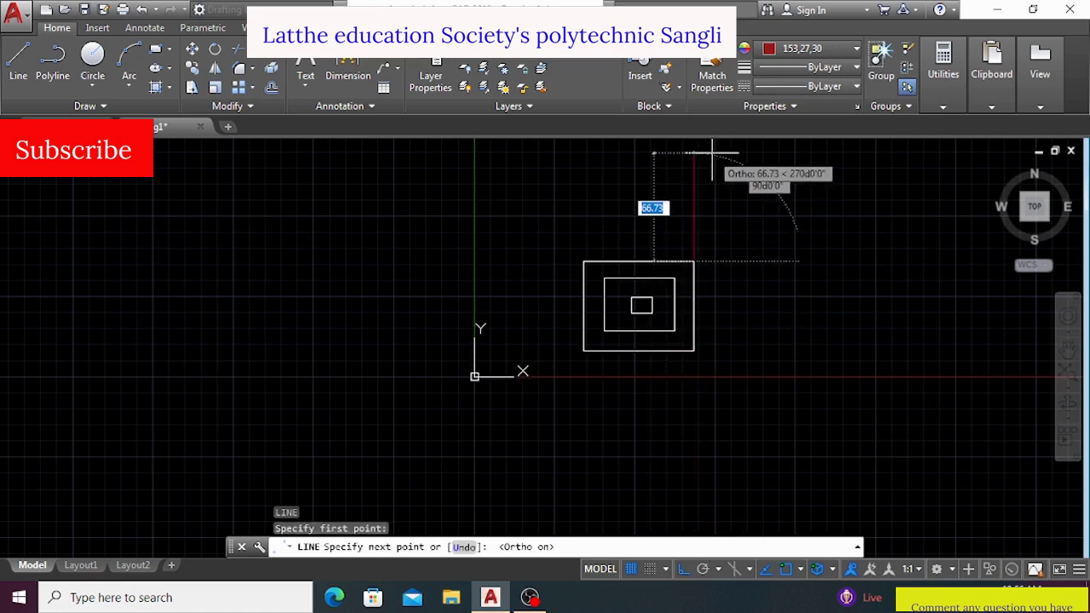
{"action": "scroll", "coordinate": [712, 158], "scroll_direction": "down", "scroll_amount": 2}
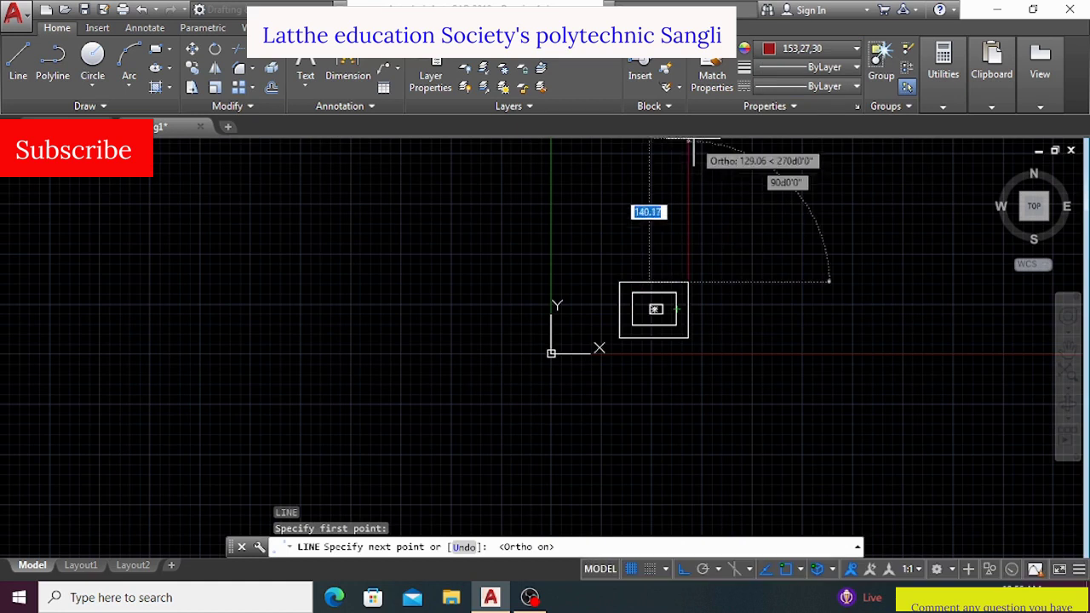
{"action": "key", "text": "Escape"}
{"action": "key", "text": "Return"}
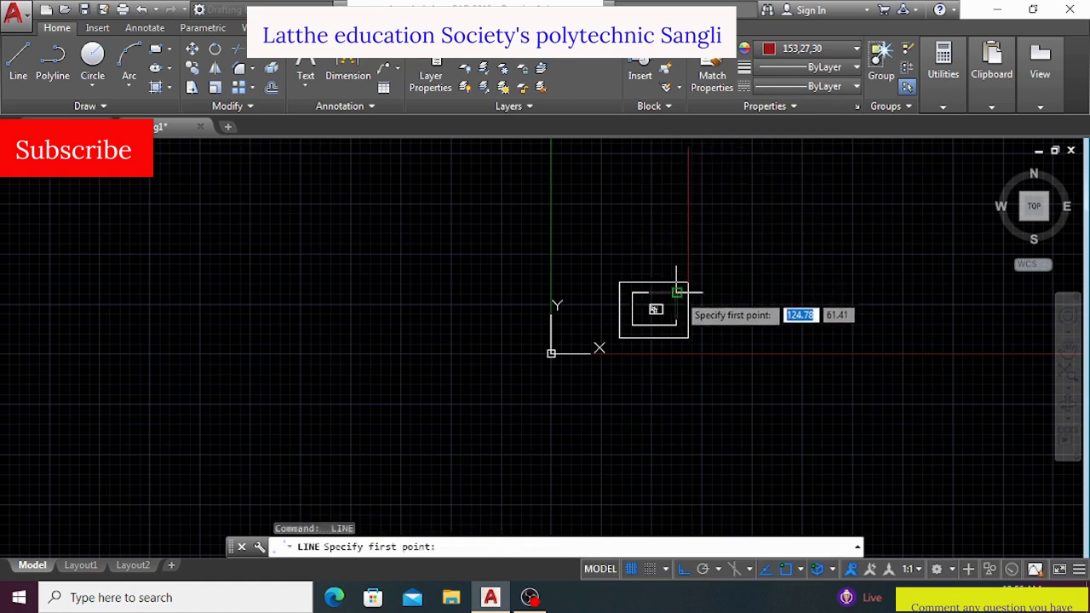
{"action": "left_click", "coordinate": [678, 292]}
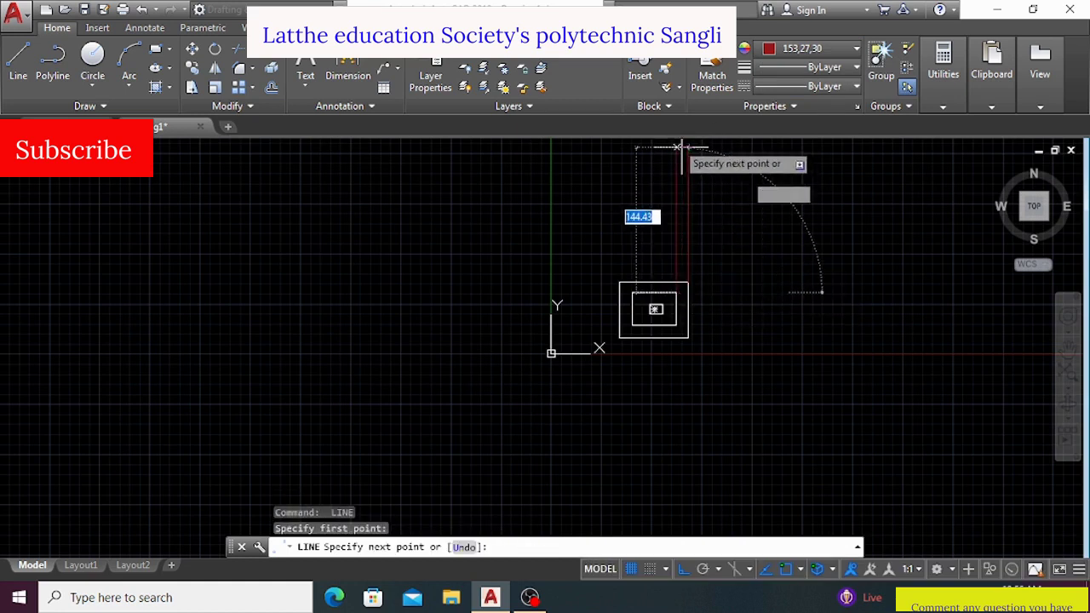
{"action": "key", "text": "Escape"}
{"action": "key", "text": "Return"}
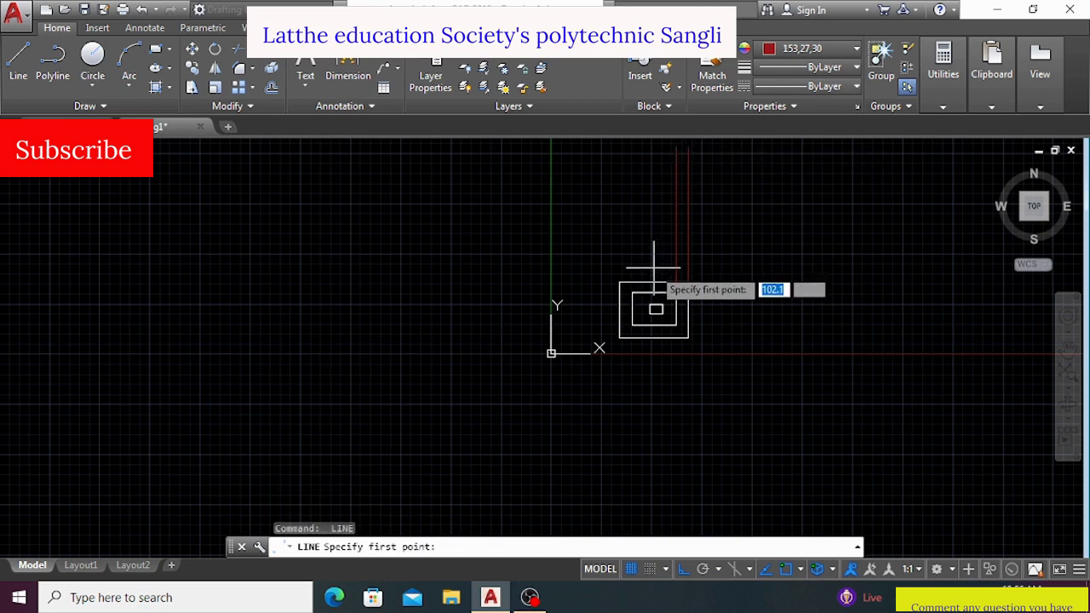
{"action": "left_click", "coordinate": [655, 309]}
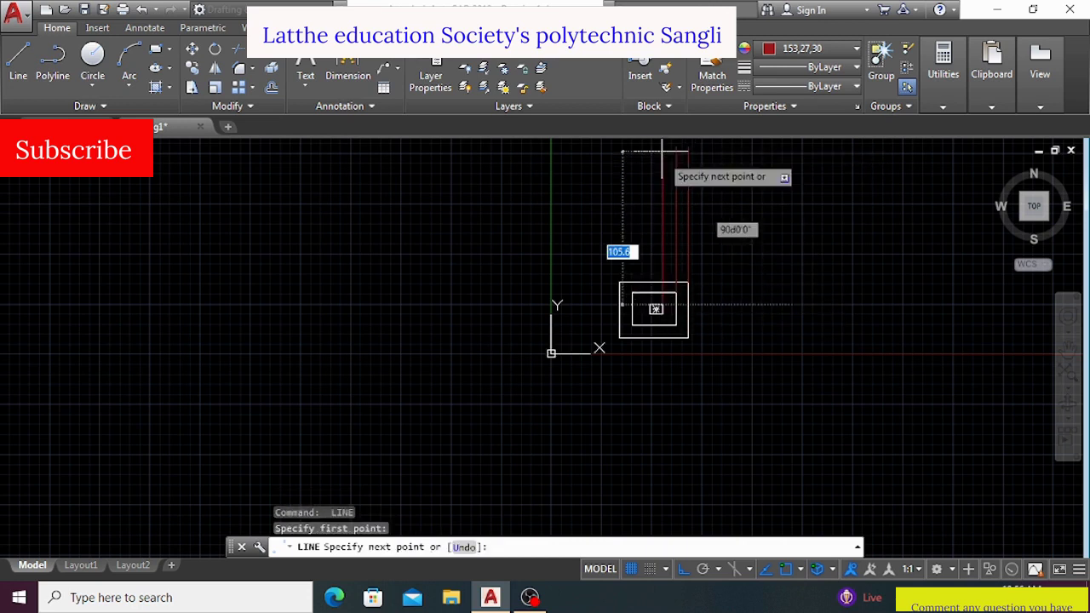
{"action": "key", "text": "Escape"}
{"action": "key", "text": "Return"}
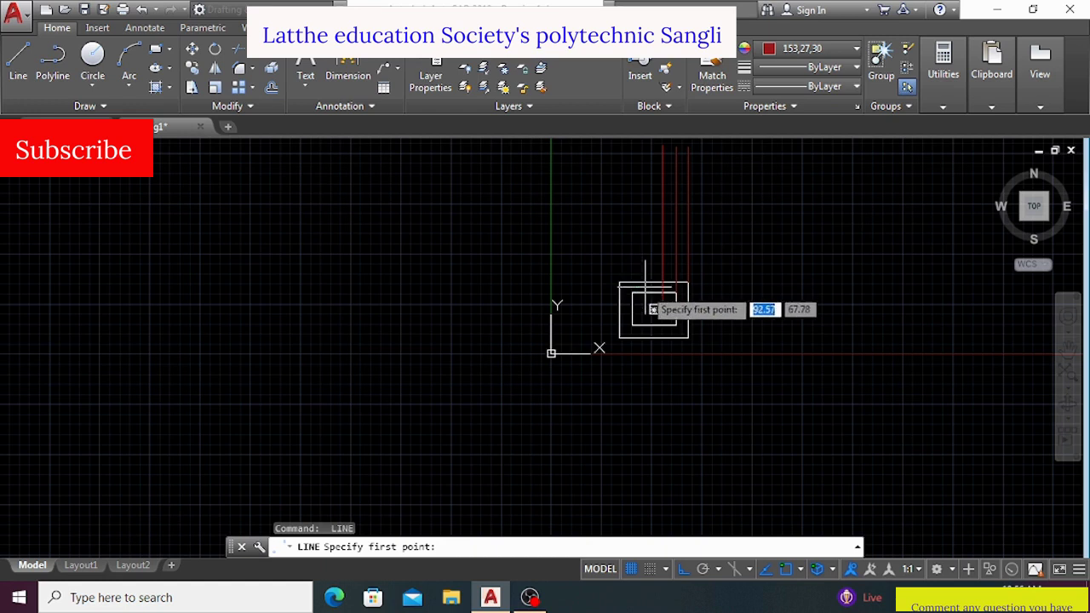
Draw the remaining vertical lines from the small square, inner square and outer rectangle's top-left corner
{"action": "left_click", "coordinate": [654, 308]}
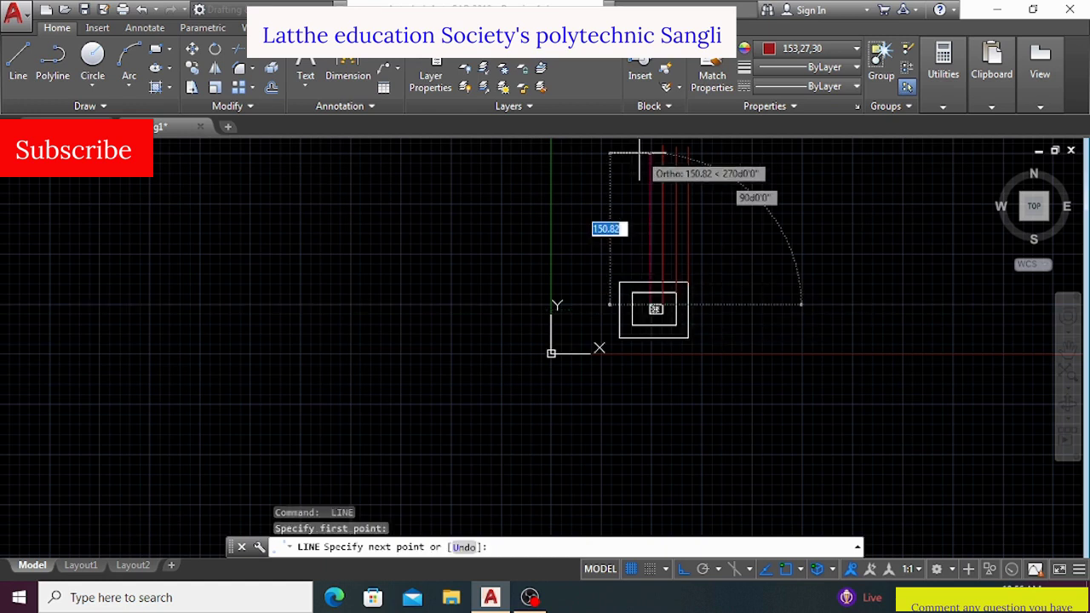
{"action": "key", "text": "Escape"}
{"action": "key", "text": "Return"}
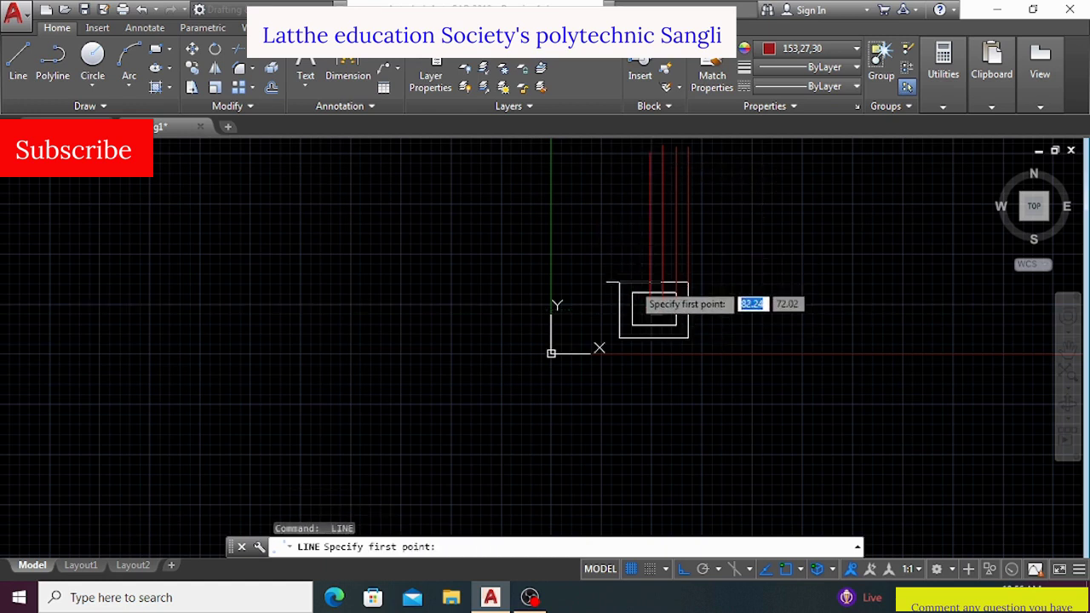
{"action": "left_click", "coordinate": [631, 292]}
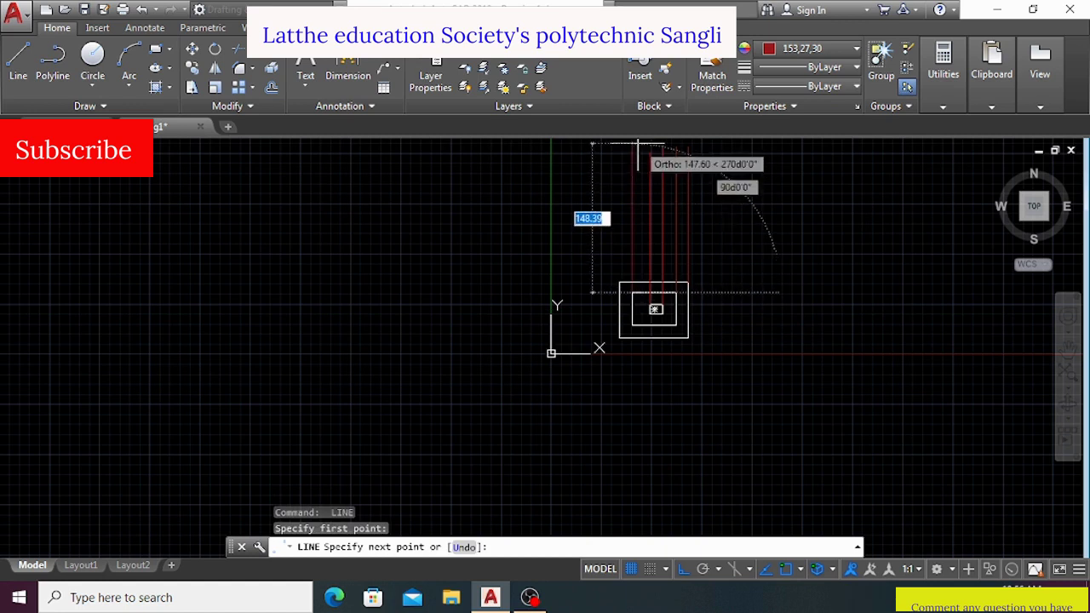
{"action": "key", "text": "Escape"}
{"action": "key", "text": "Return"}
{"action": "left_click", "coordinate": [620, 282]}
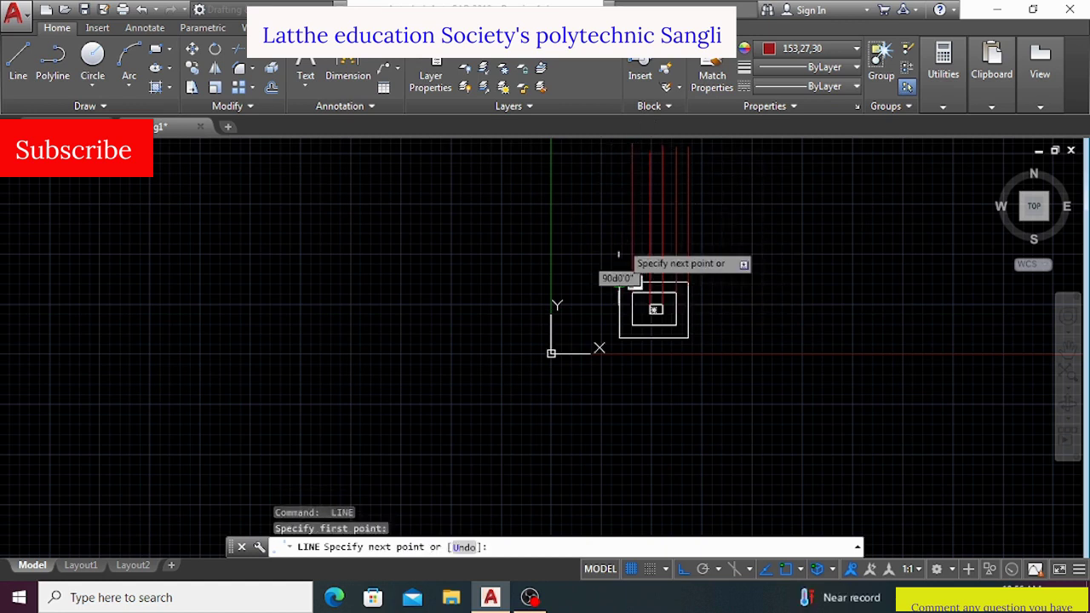
{"action": "left_click", "coordinate": [628, 151]}
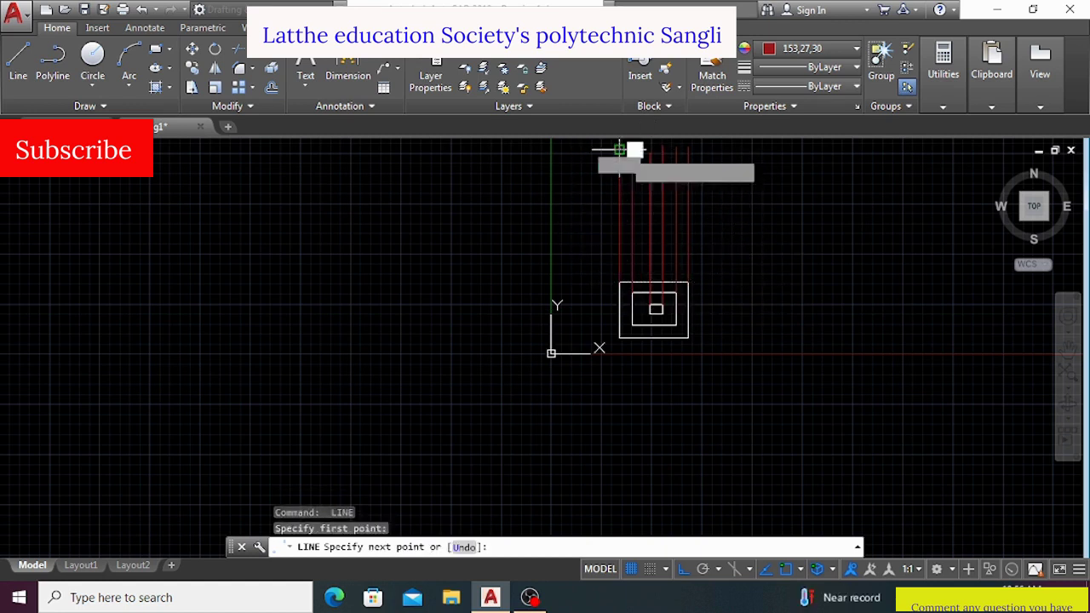
{"action": "key", "text": "Return"}
{"action": "scroll", "coordinate": [673, 191], "scroll_direction": "up", "scroll_amount": 2}
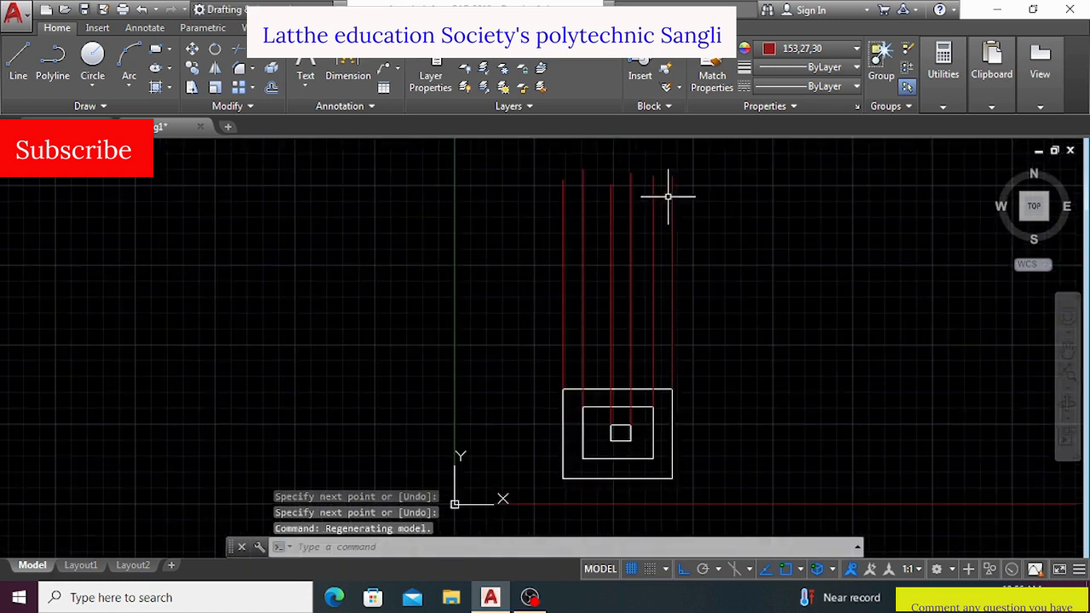
{"action": "scroll", "coordinate": [649, 229], "scroll_direction": "up", "scroll_amount": 3}
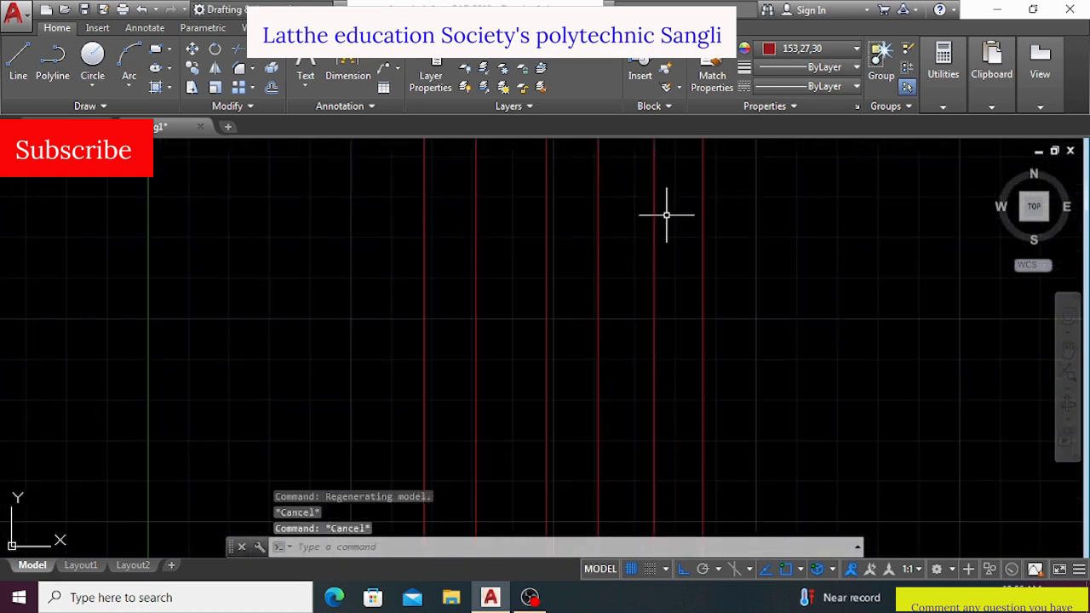
{"action": "key", "text": "Return"}
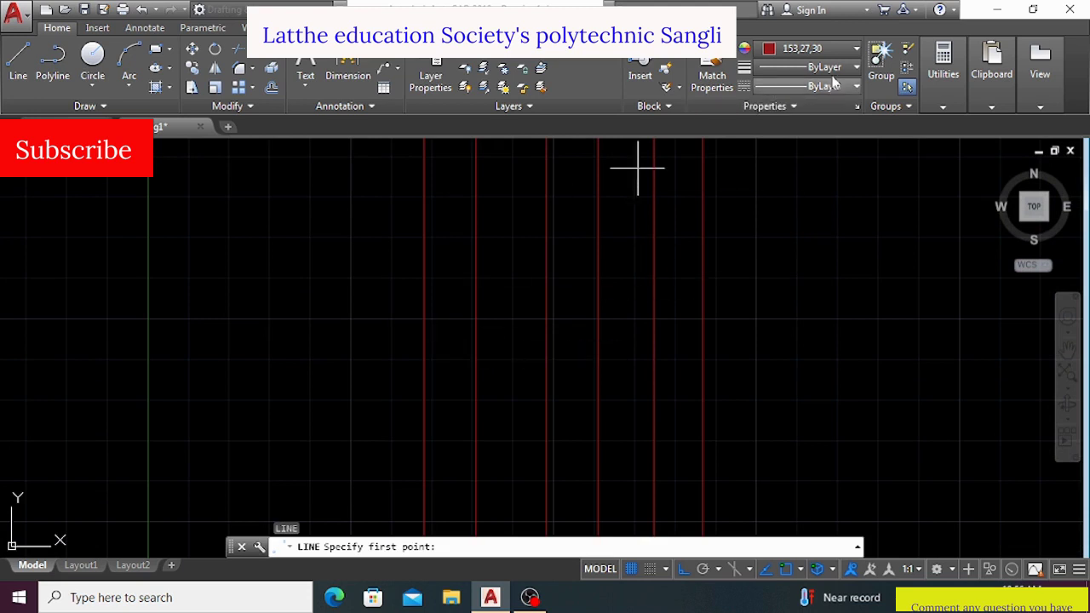
Reset the colour for new objects back to ByLayer
{"action": "left_click", "coordinate": [834, 48]}
{"action": "left_click", "coordinate": [799, 69]}
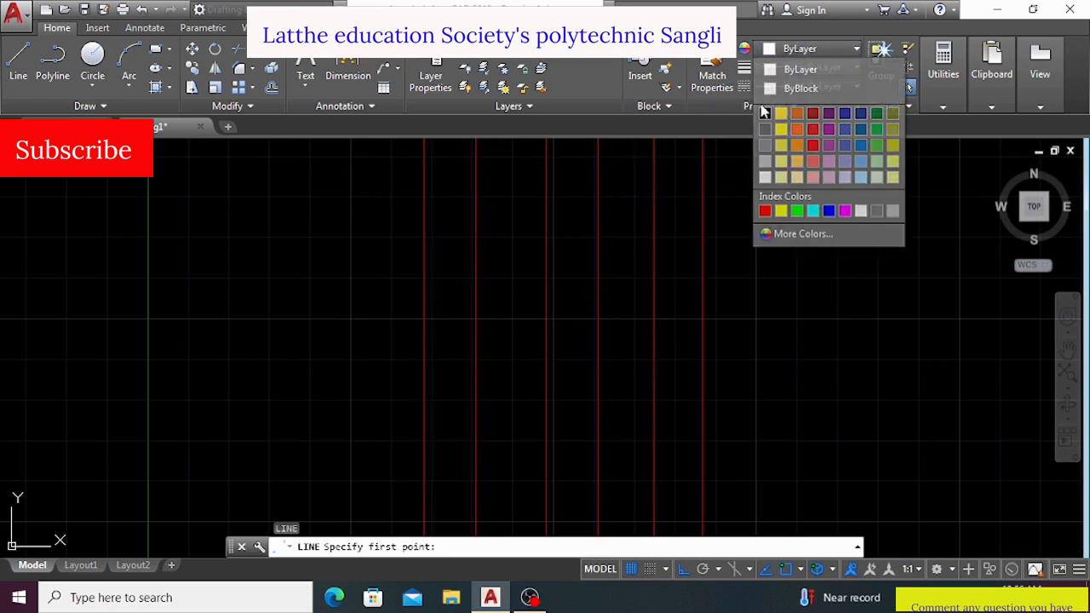
{"action": "scroll", "coordinate": [723, 182], "scroll_direction": "down", "scroll_amount": 2}
{"action": "left_click", "coordinate": [446, 287]}
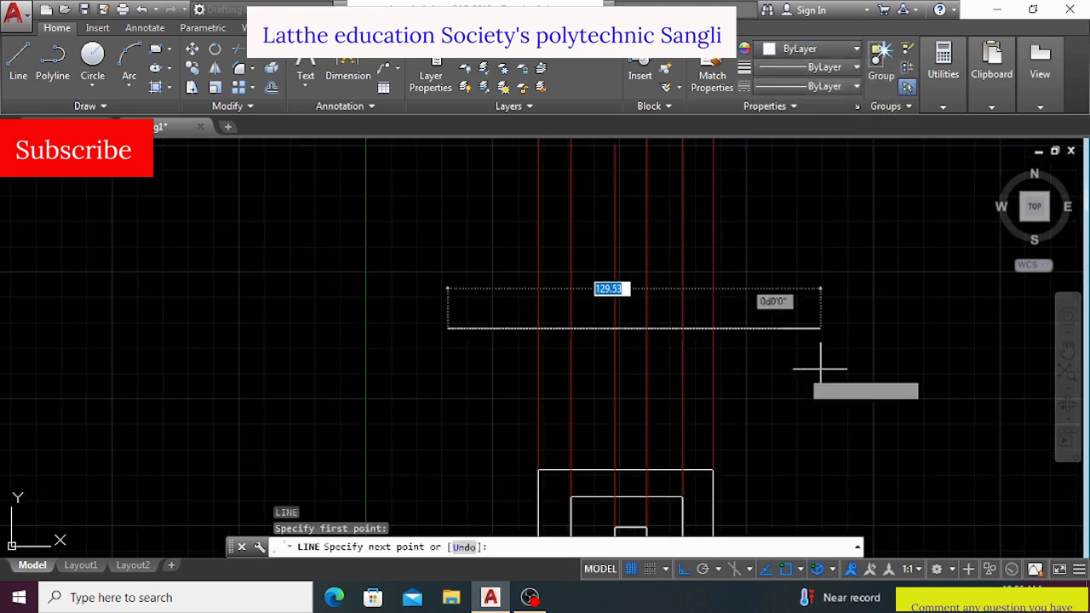
{"action": "key", "text": "Escape"}
{"action": "left_click", "coordinate": [838, 353]}
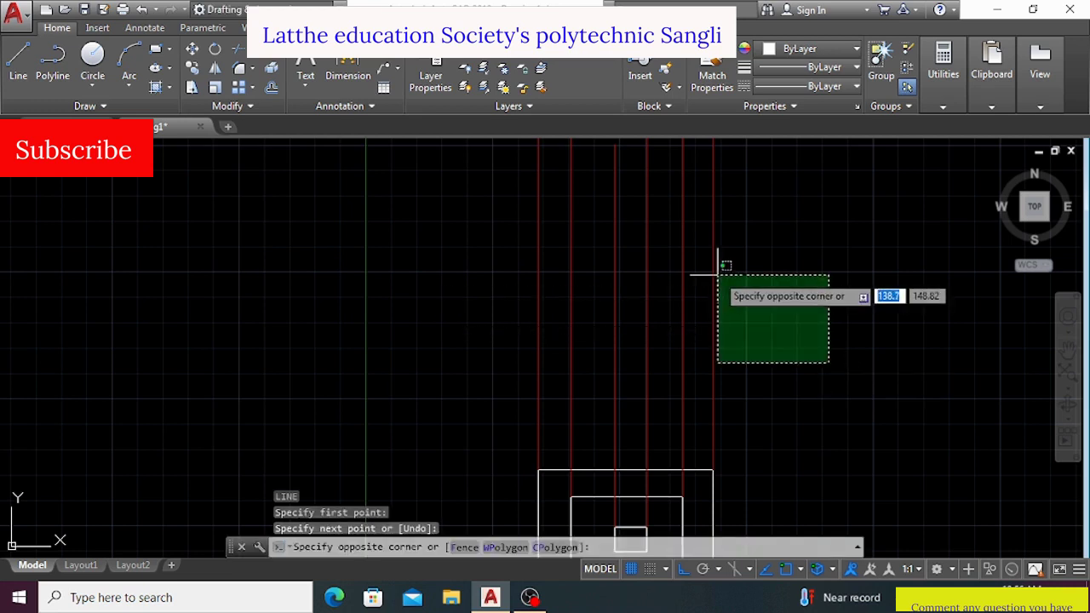
{"action": "key", "text": "Escape"}
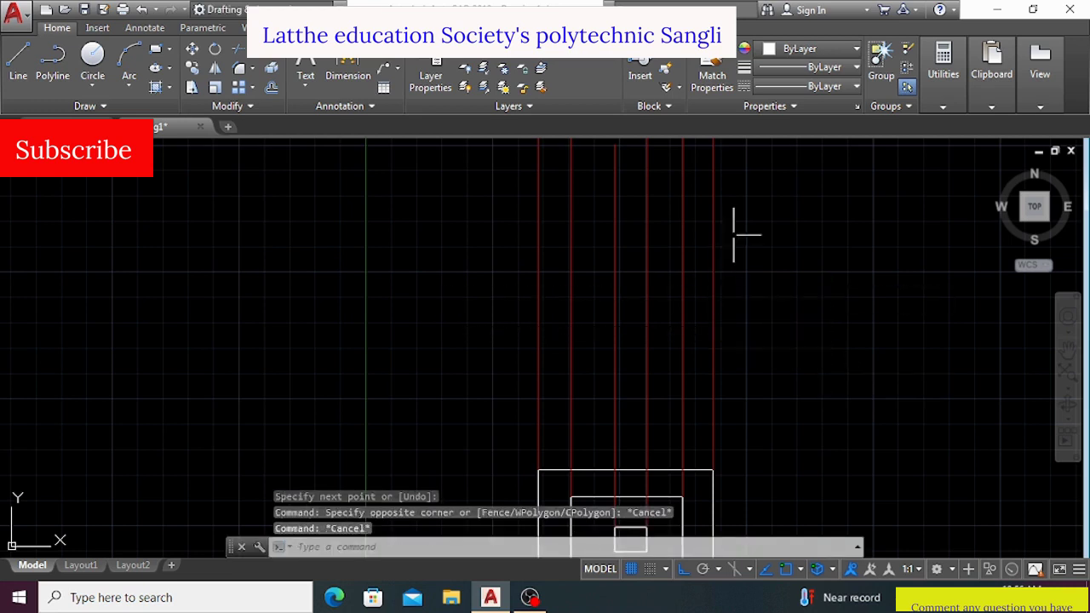
{"action": "left_click", "coordinate": [809, 49]}
{"action": "left_click", "coordinate": [768, 75]}
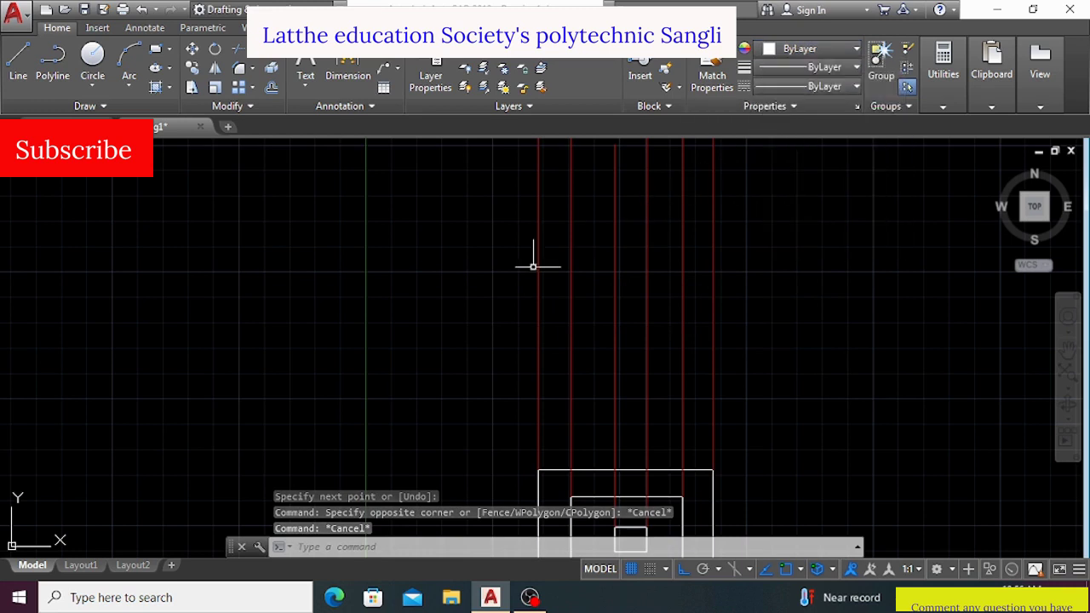
{"action": "left_click", "coordinate": [457, 292]}
{"action": "key", "text": "Escape"}
Draw a horizontal ground line across the red projection lines
{"action": "type", "text": "l"}
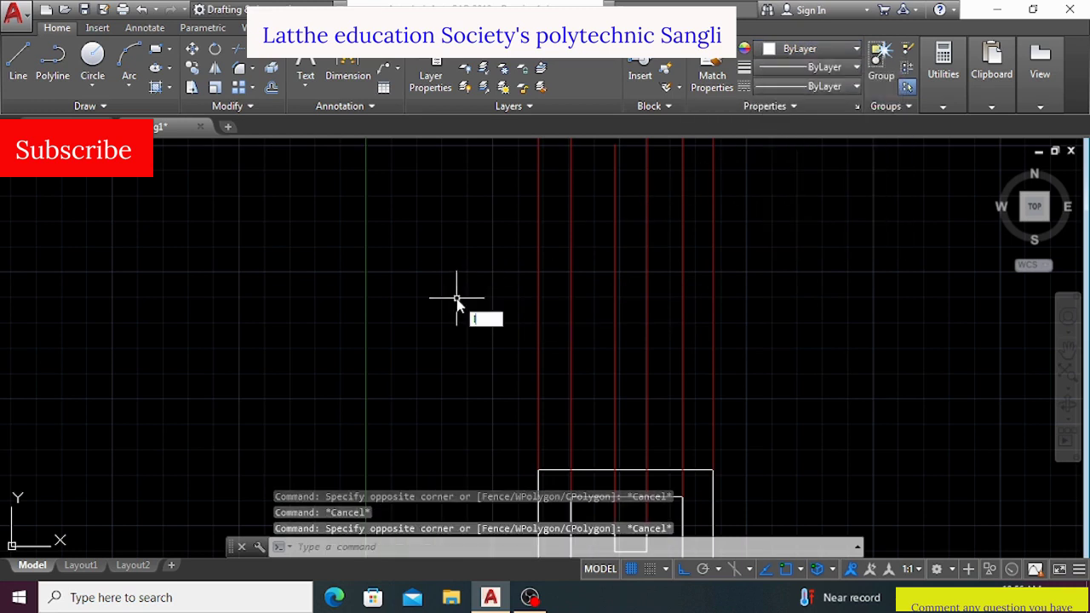
{"action": "key", "text": "Return"}
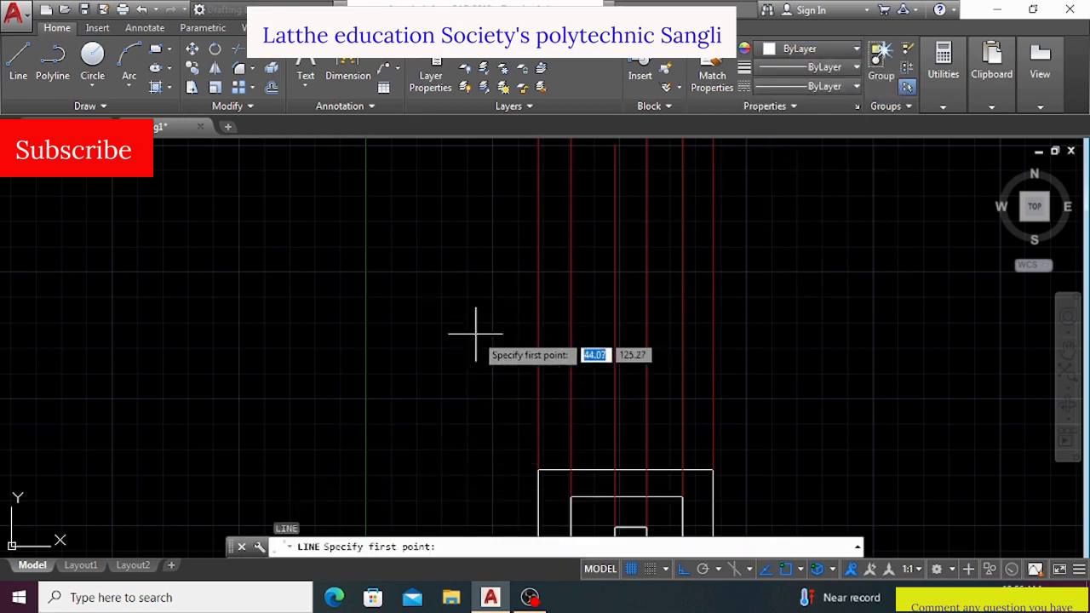
{"action": "left_click", "coordinate": [472, 333]}
{"action": "left_click", "coordinate": [904, 333]}
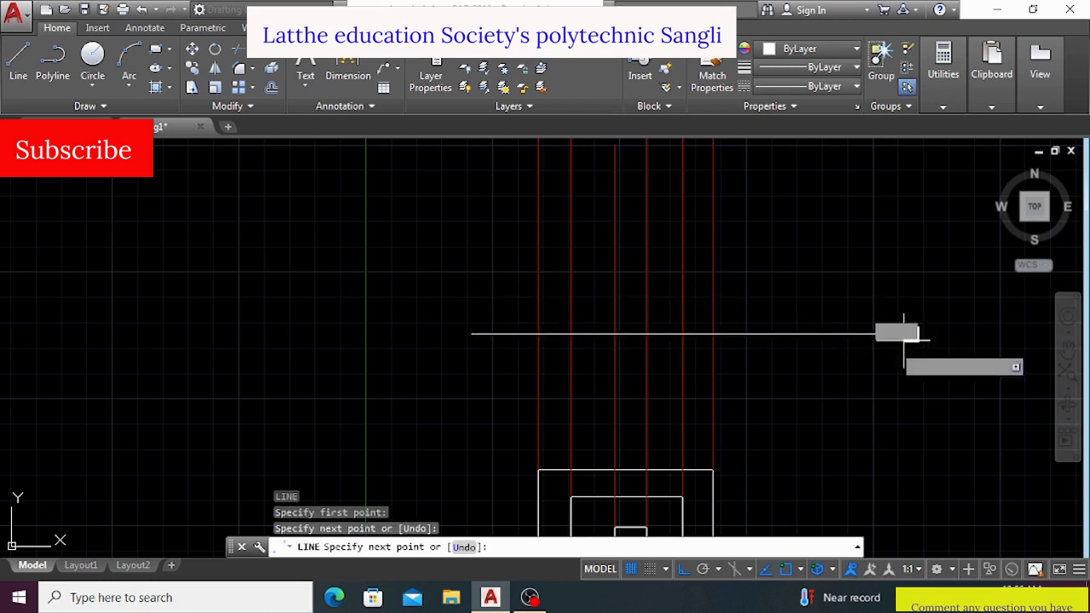
{"action": "key", "text": "Return"}
{"action": "key", "text": "Return"}
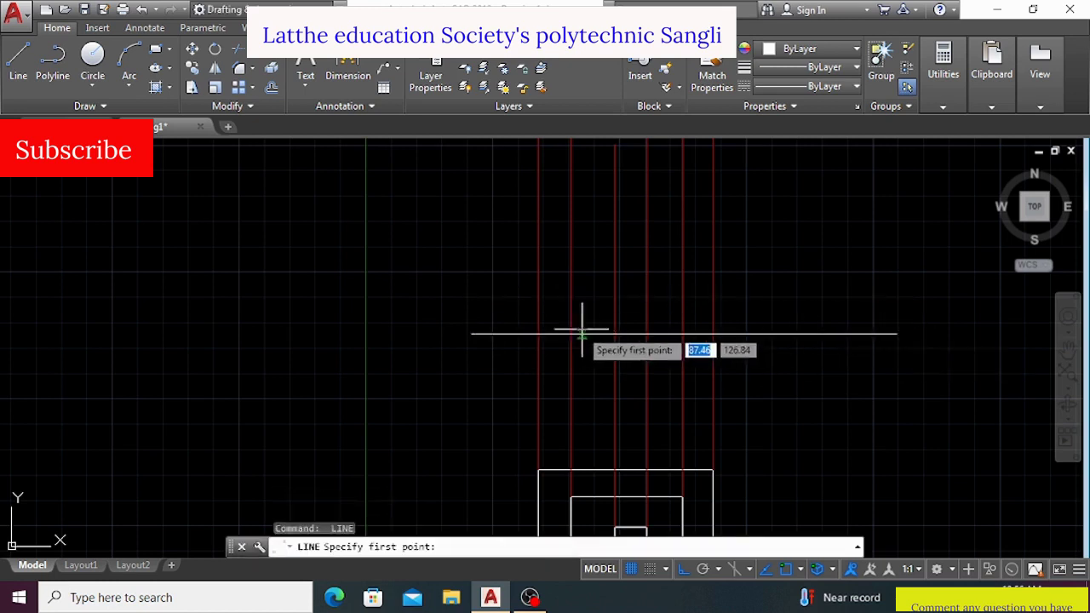
Draw the 15-unit-high base step between the outer projection lines
{"action": "left_click", "coordinate": [538, 333]}
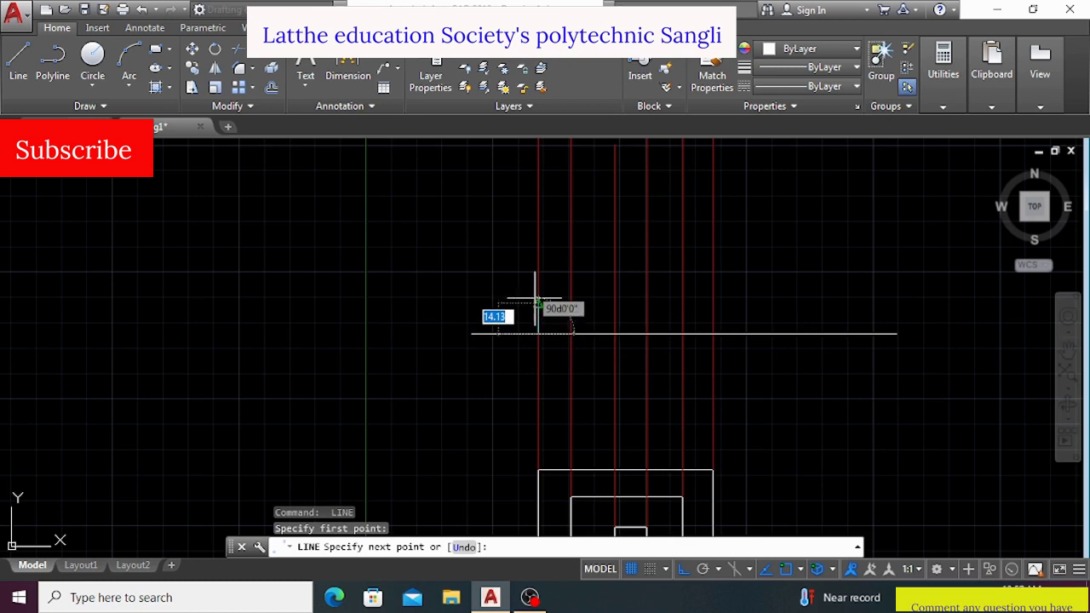
{"action": "type", "text": "15"}
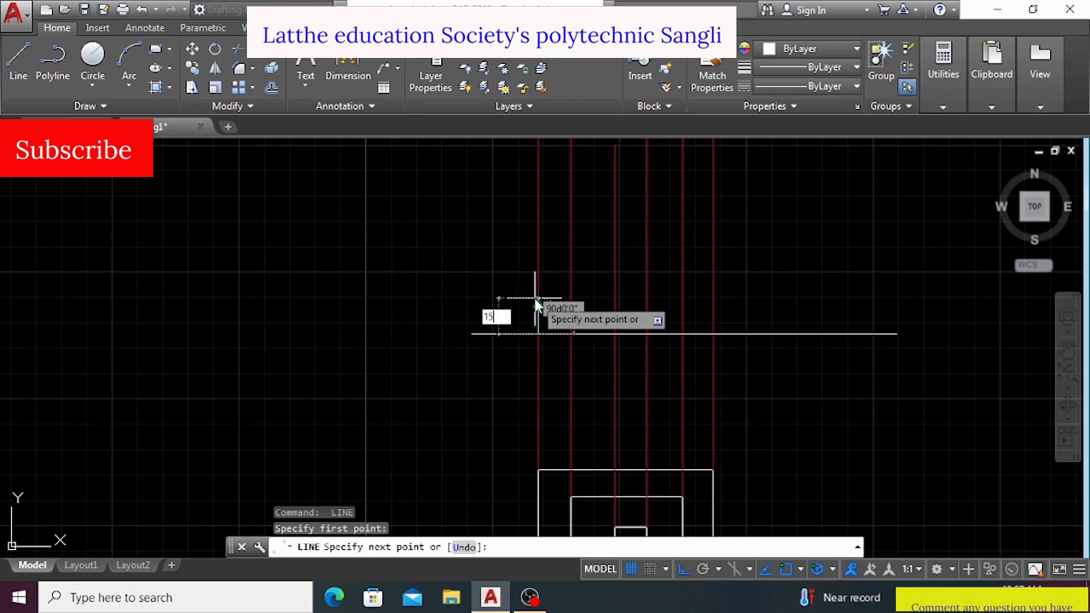
{"action": "key", "text": "Return"}
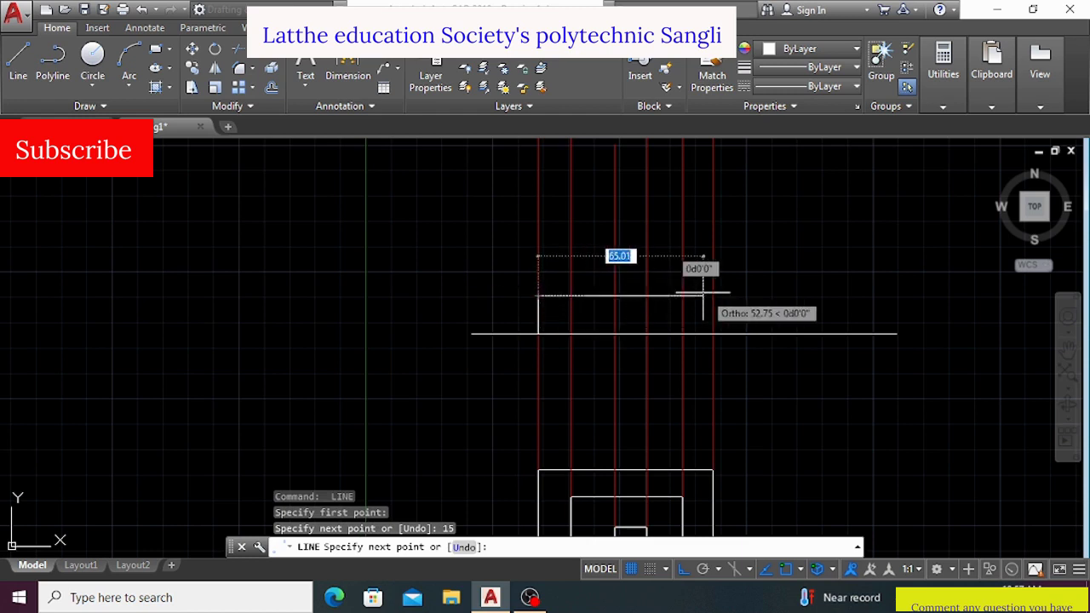
{"action": "scroll", "coordinate": [707, 297], "scroll_direction": "up", "scroll_amount": 2}
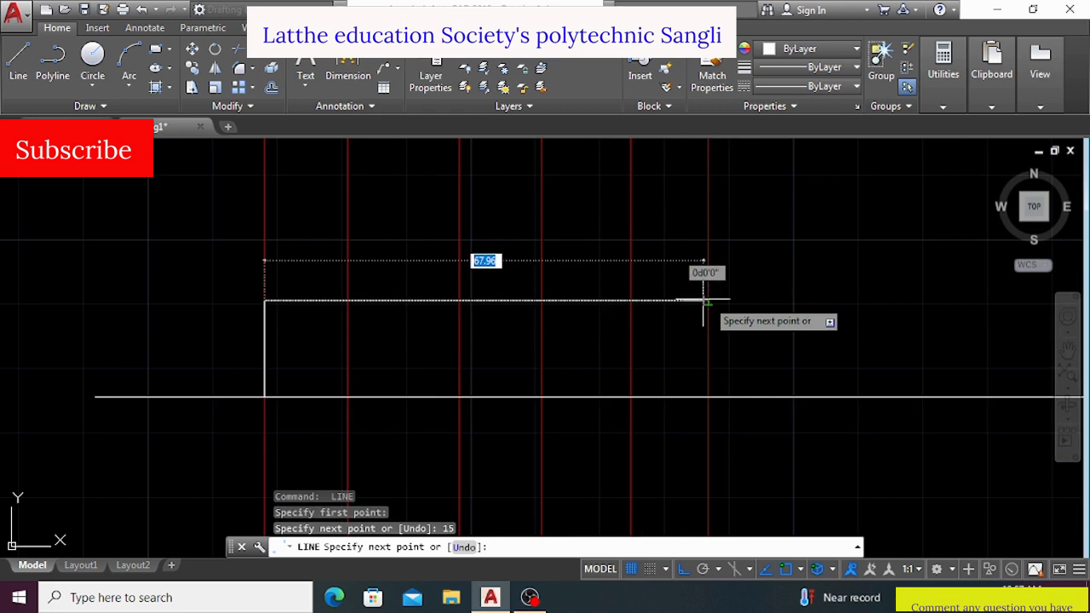
{"action": "left_click", "coordinate": [708, 300]}
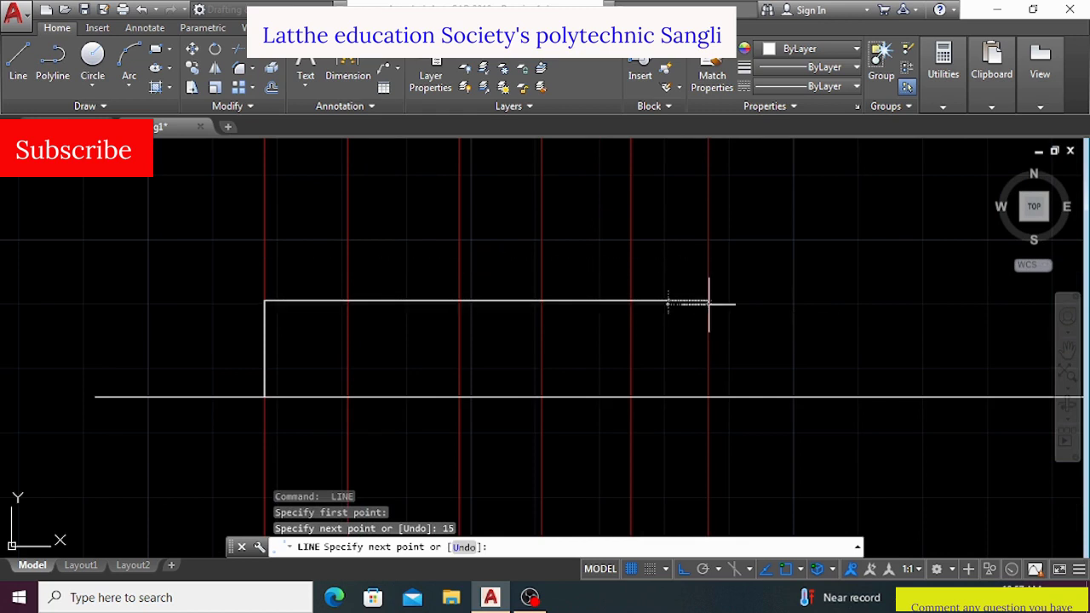
{"action": "left_click", "coordinate": [710, 397]}
{"action": "key", "text": "Return"}
{"action": "key", "text": "Return"}
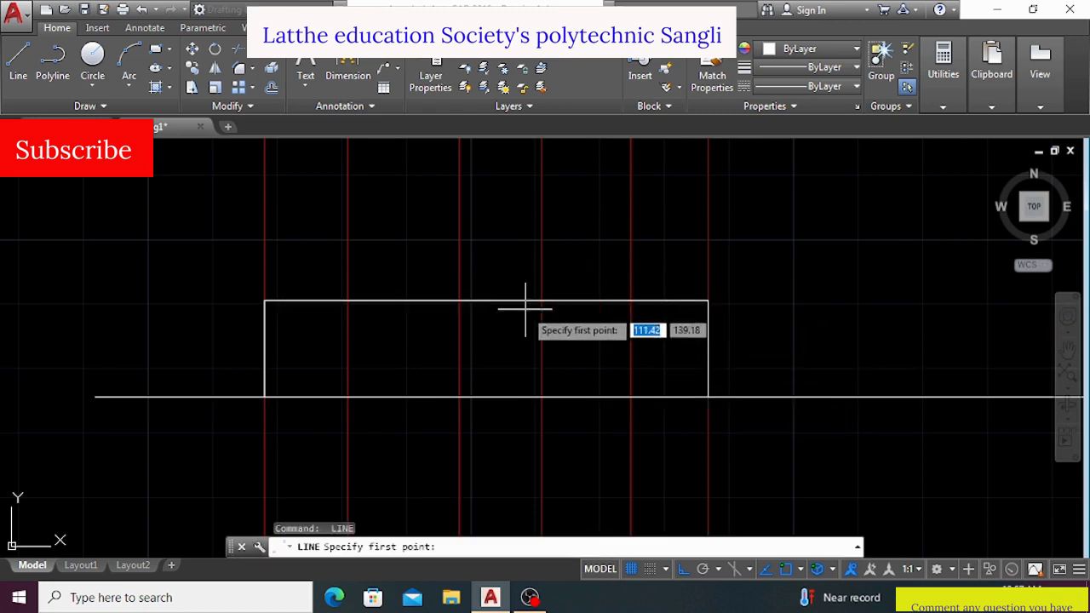
Draw the 15-unit-high second step on top of the base step
{"action": "left_click", "coordinate": [347, 300]}
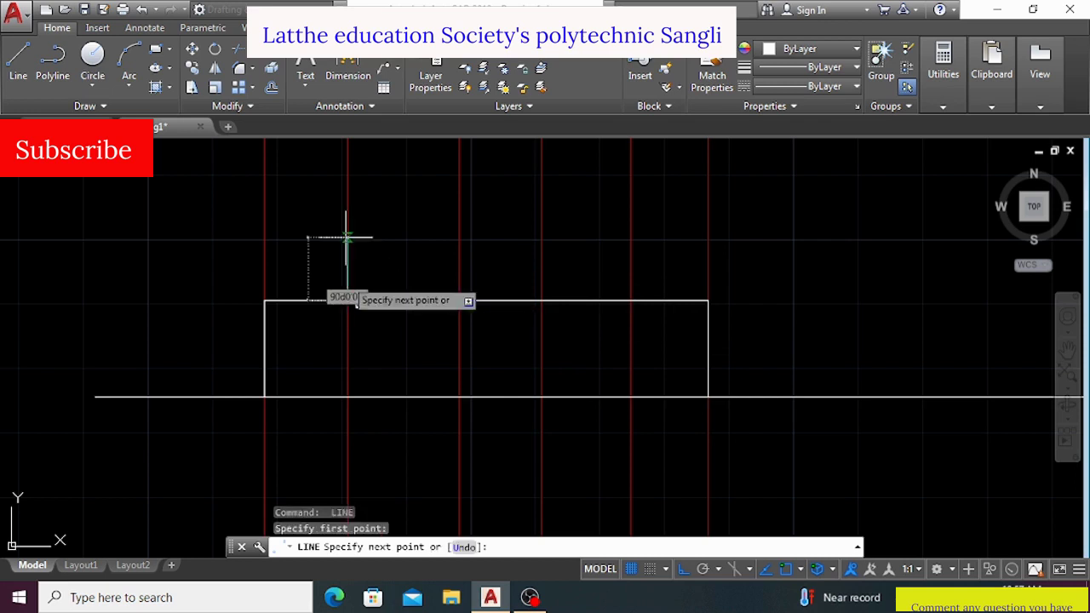
{"action": "type", "text": "15"}
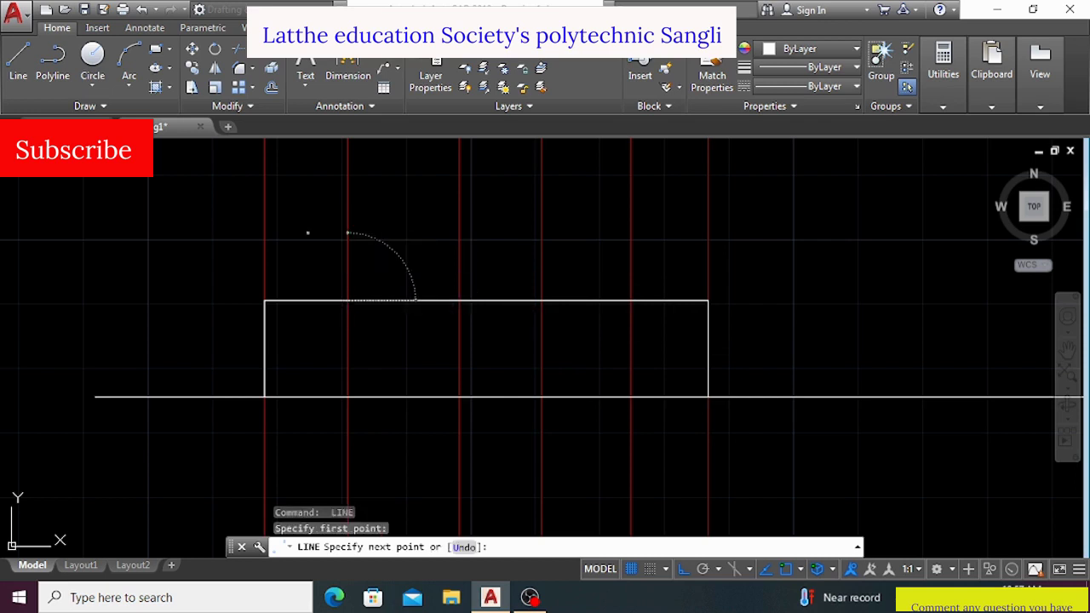
{"action": "key", "text": "Return"}
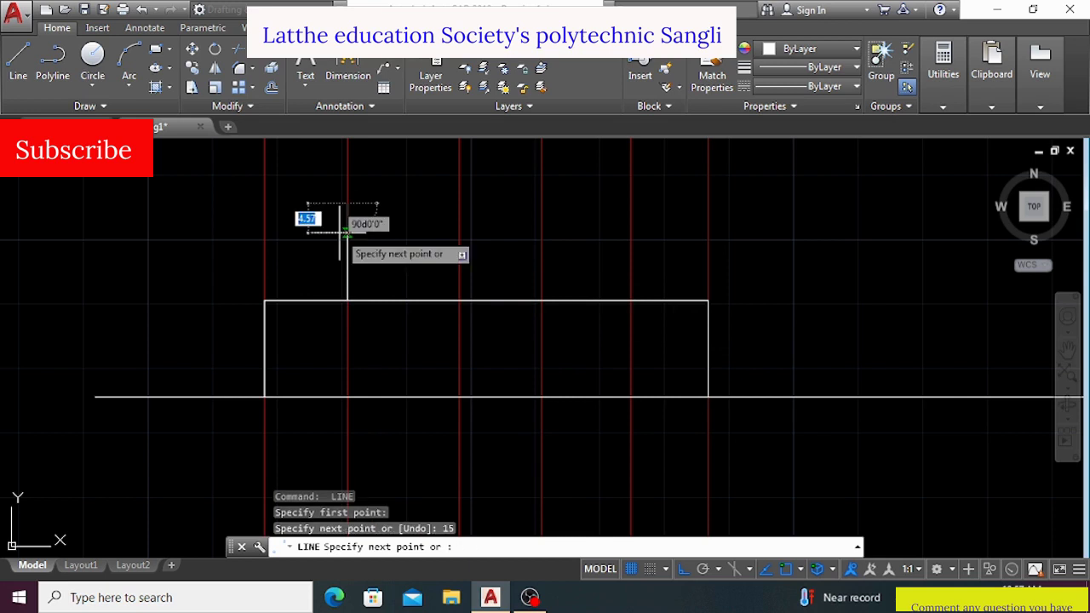
{"action": "left_click", "coordinate": [631, 202]}
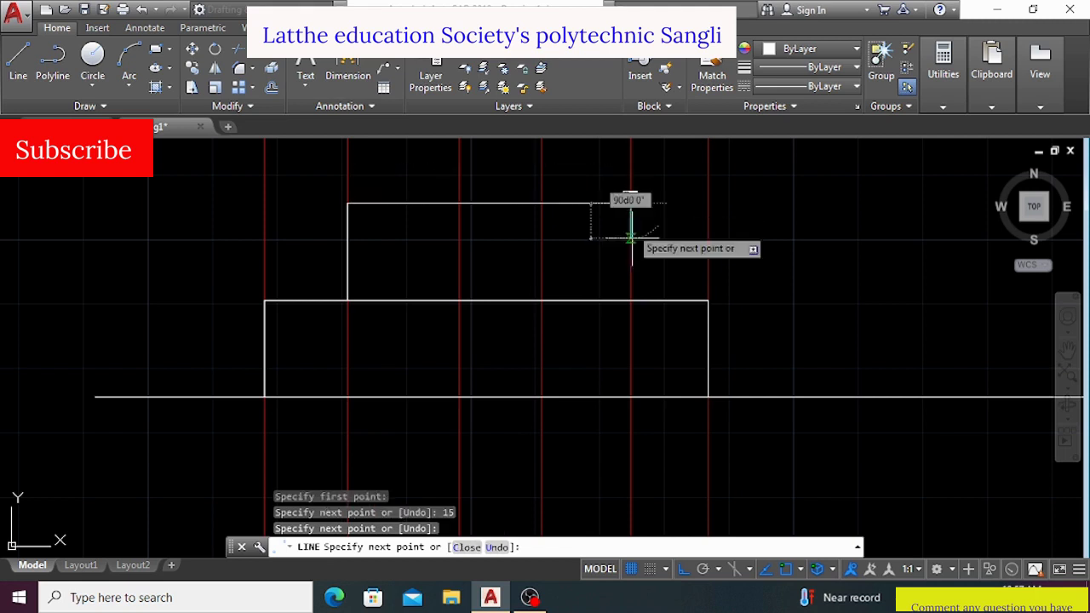
{"action": "left_click", "coordinate": [630, 300]}
{"action": "key", "text": "Return"}
{"action": "key", "text": "Return"}
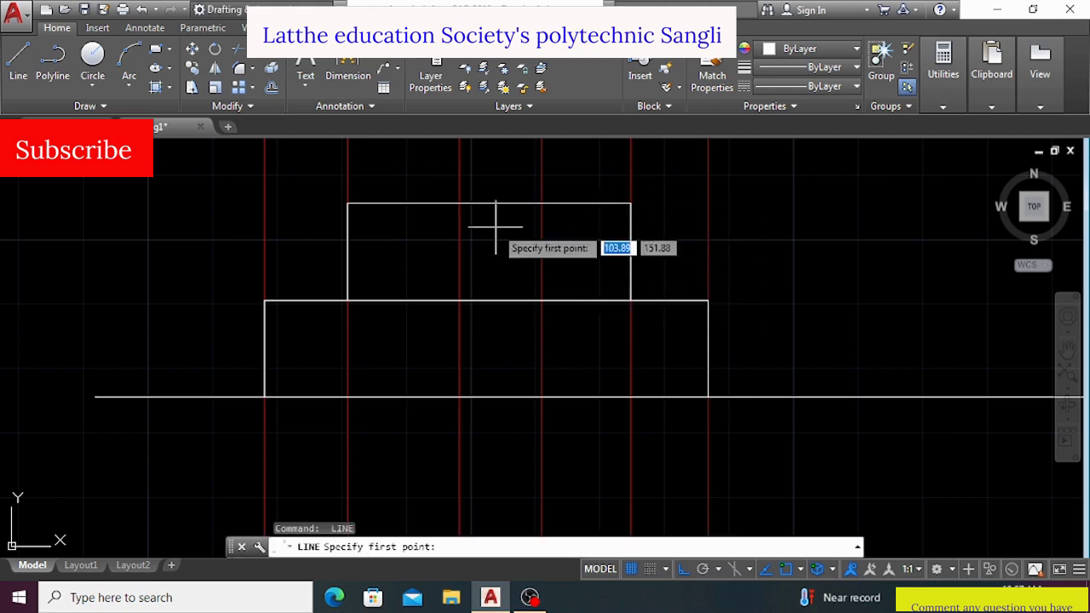
Draw the 50-unit-tall column on top of the second step
{"action": "scroll", "coordinate": [463, 213], "scroll_direction": "down", "scroll_amount": 8}
{"action": "scroll", "coordinate": [490, 202], "scroll_direction": "up", "scroll_amount": 7}
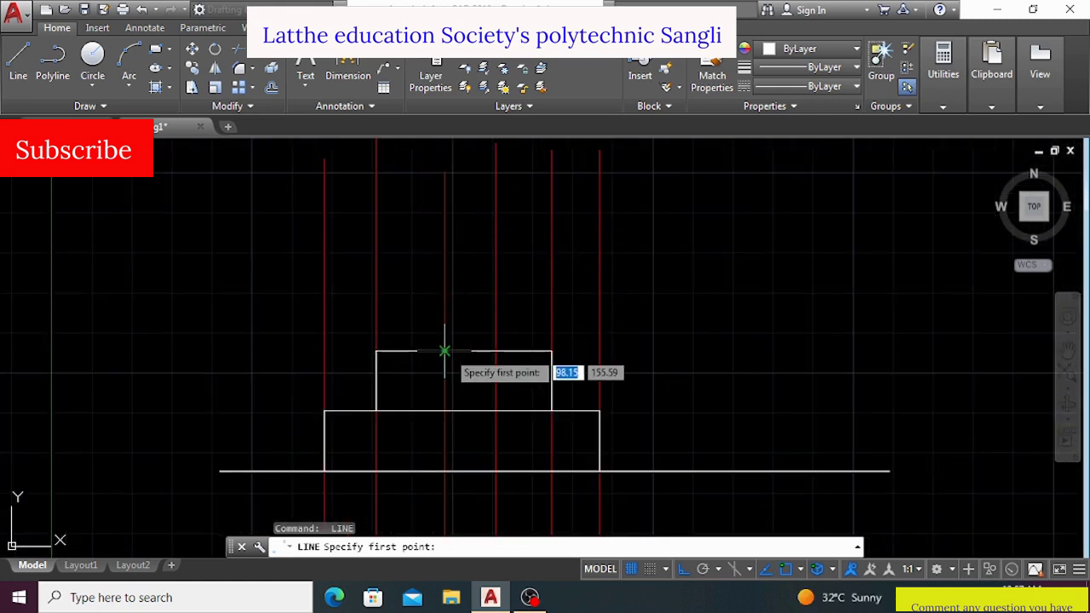
{"action": "left_click", "coordinate": [406, 350]}
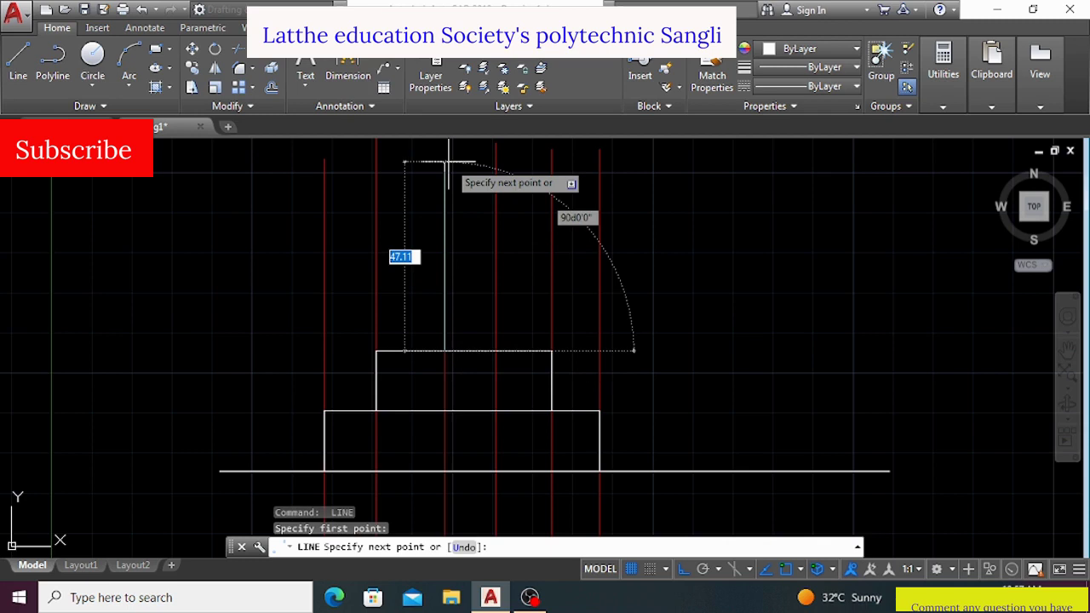
{"action": "type", "text": "50"}
{"action": "key", "text": "Return"}
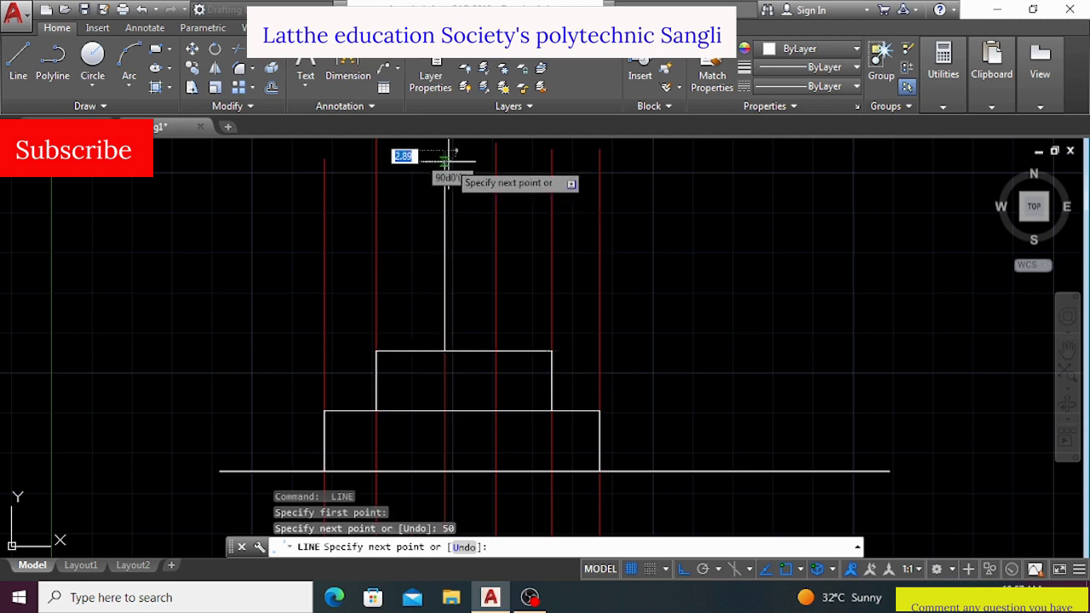
{"action": "left_click", "coordinate": [496, 150]}
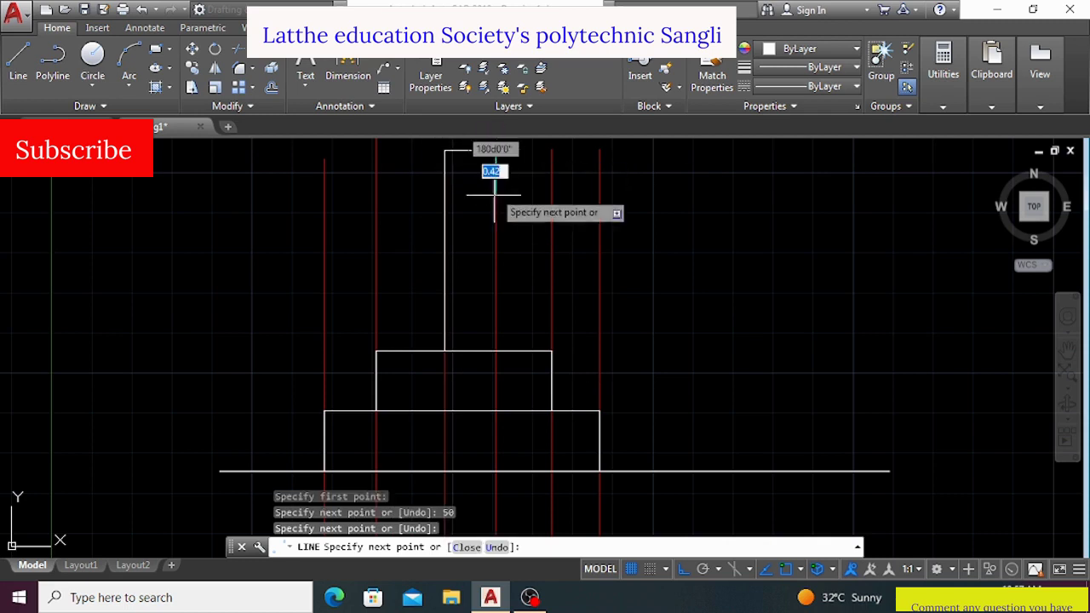
{"action": "left_click", "coordinate": [496, 350]}
{"action": "key", "text": "Return"}
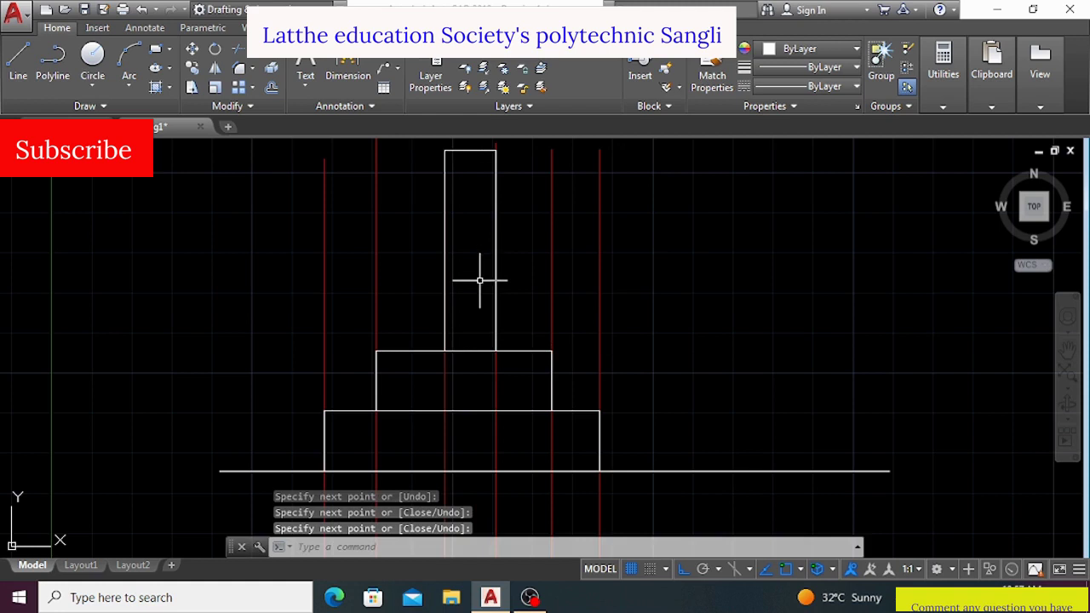
{"action": "scroll", "coordinate": [480, 280], "scroll_direction": "down", "scroll_amount": 3}
{"action": "scroll", "coordinate": [499, 275], "scroll_direction": "up", "scroll_amount": 1}
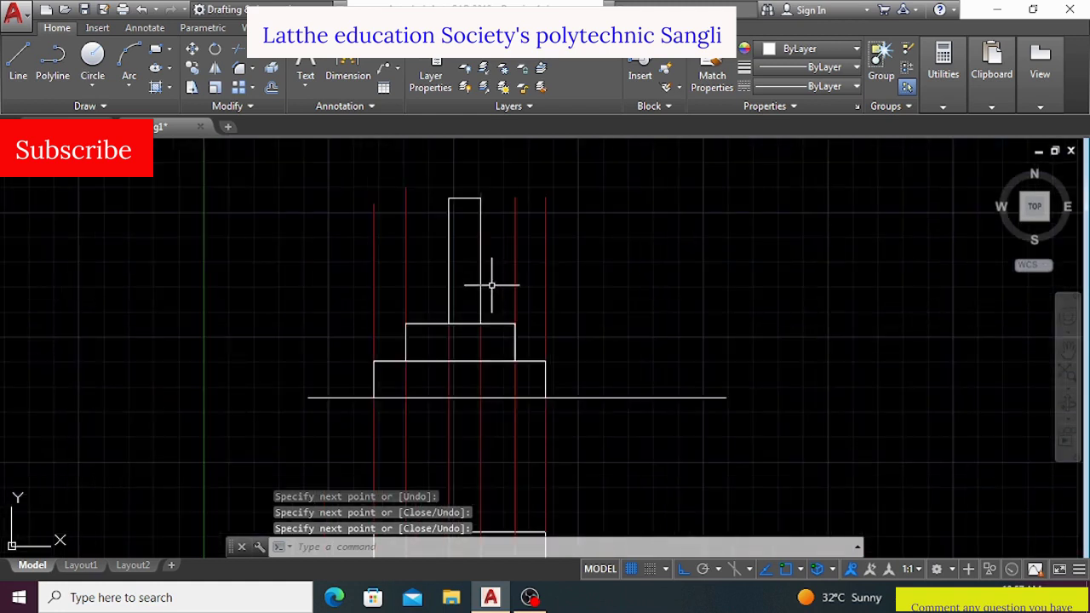
Erase the red vertical projection lines with crossing selections
{"action": "left_click", "coordinate": [575, 210]}
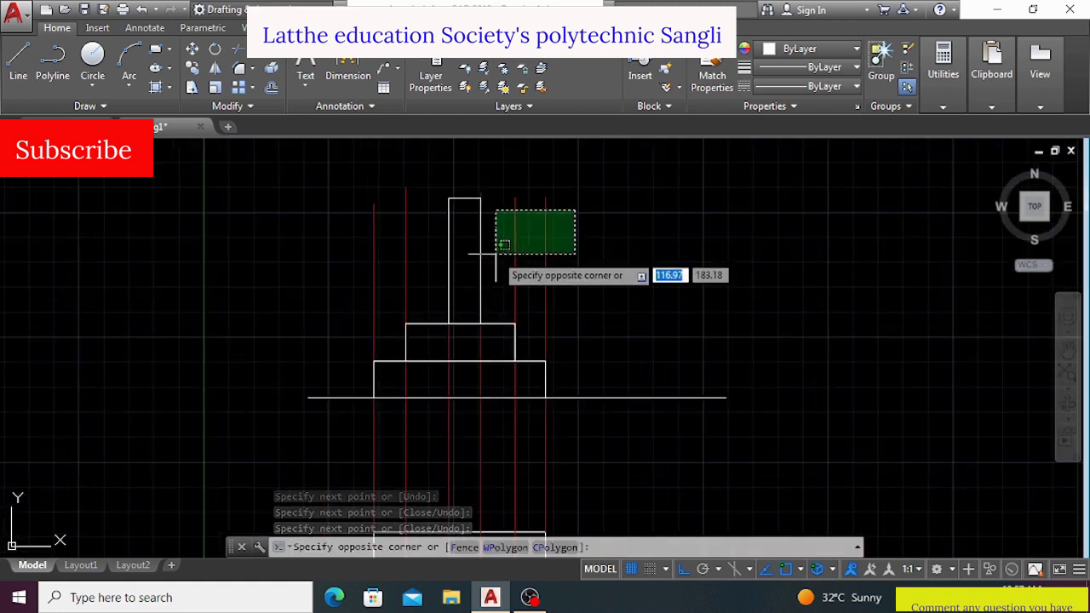
{"action": "left_click", "coordinate": [497, 253]}
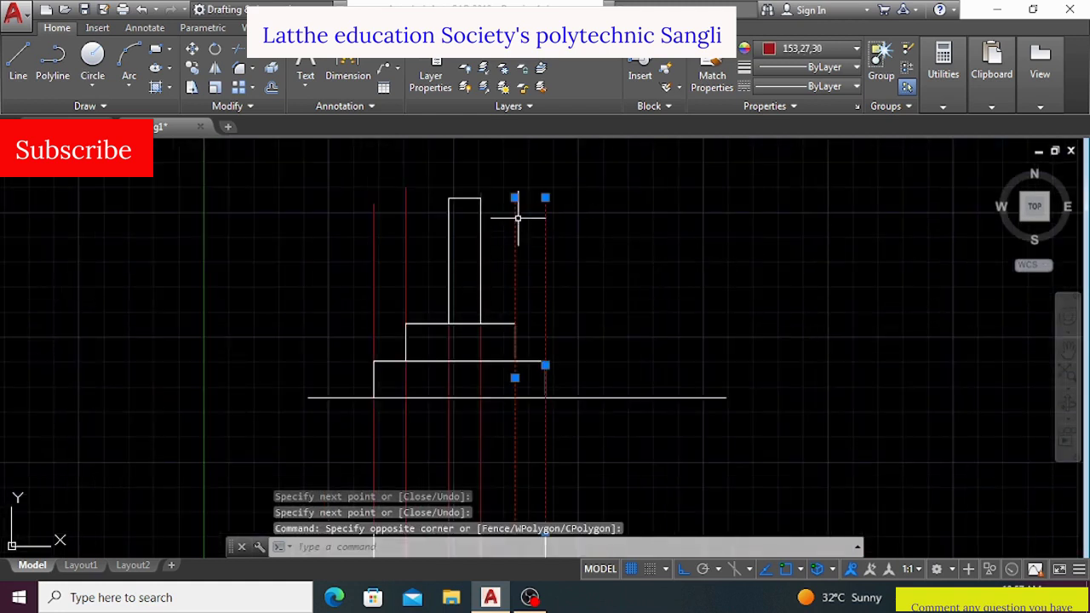
{"action": "left_click", "coordinate": [483, 193]}
{"action": "scroll", "coordinate": [471, 192], "scroll_direction": "up", "scroll_amount": 5}
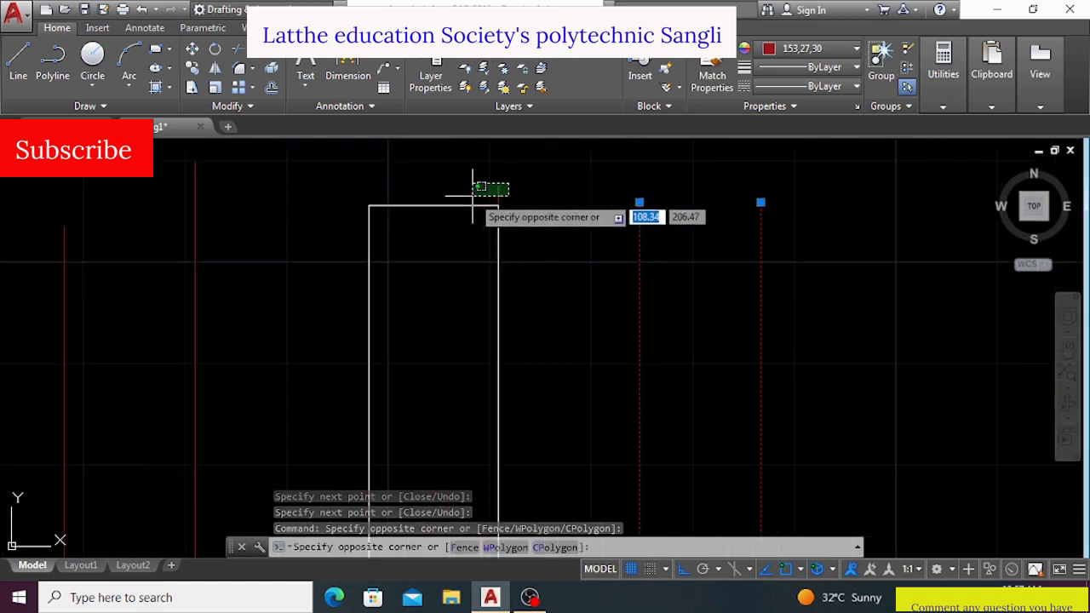
{"action": "left_click", "coordinate": [474, 195]}
{"action": "left_click", "coordinate": [277, 194]}
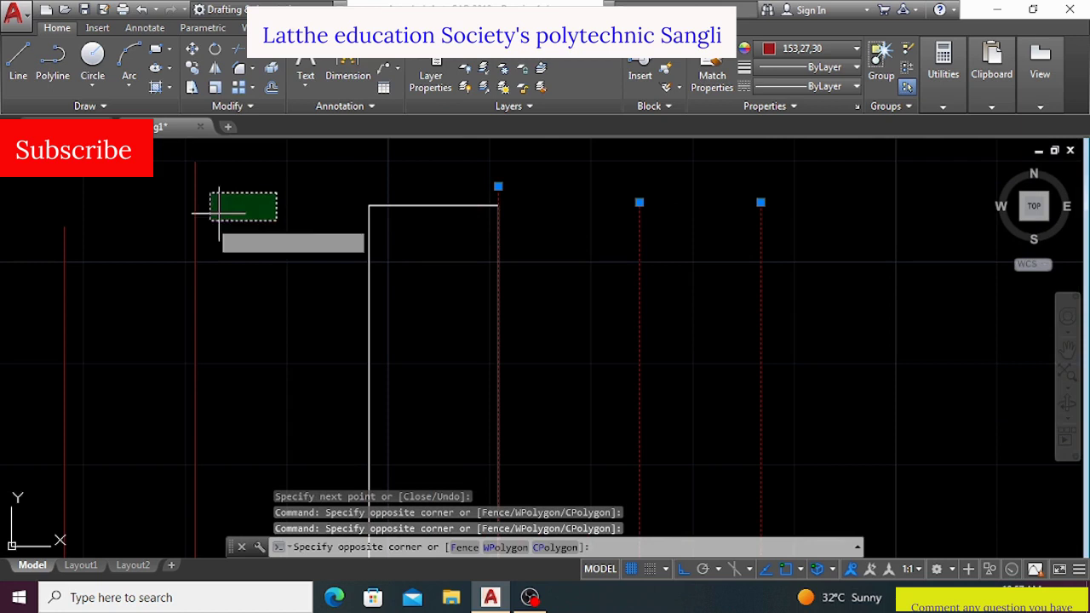
{"action": "left_click", "coordinate": [32, 337]}
{"action": "key", "text": "Delete"}
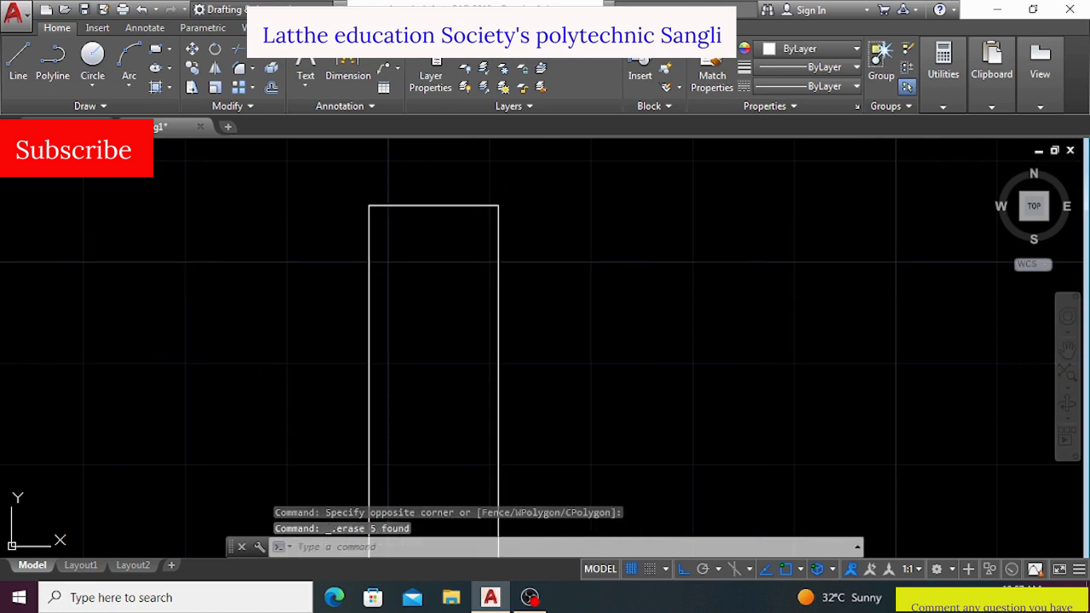
Erase the leftover stray vertical line and zoom out
{"action": "scroll", "coordinate": [418, 256], "scroll_direction": "down", "scroll_amount": 5}
{"action": "left_click", "coordinate": [424, 394]}
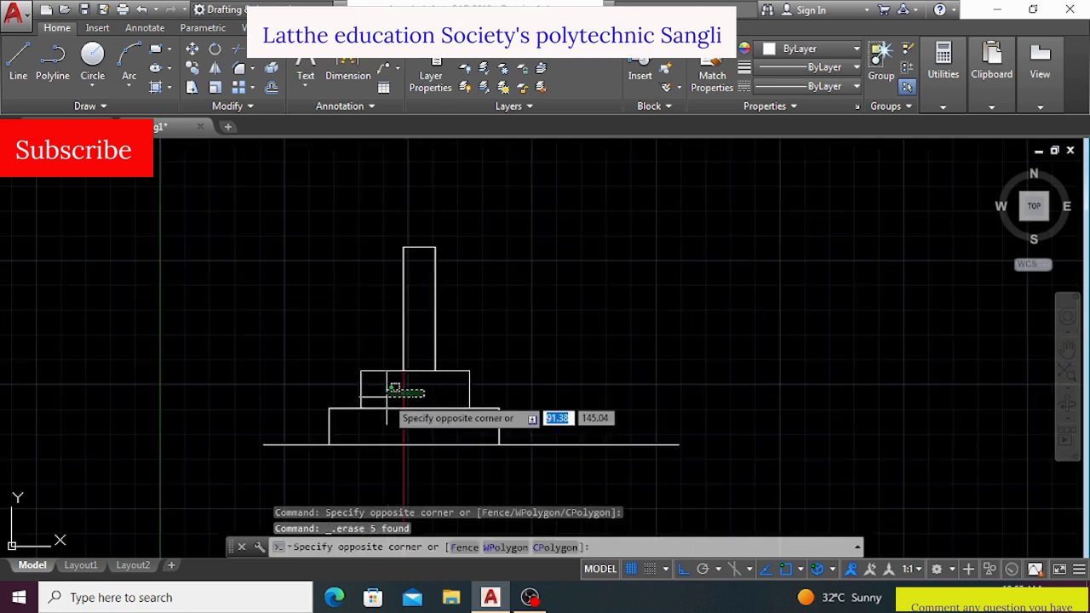
{"action": "left_click", "coordinate": [390, 389]}
{"action": "key", "text": "Delete"}
{"action": "scroll", "coordinate": [430, 322], "scroll_direction": "down", "scroll_amount": 4}
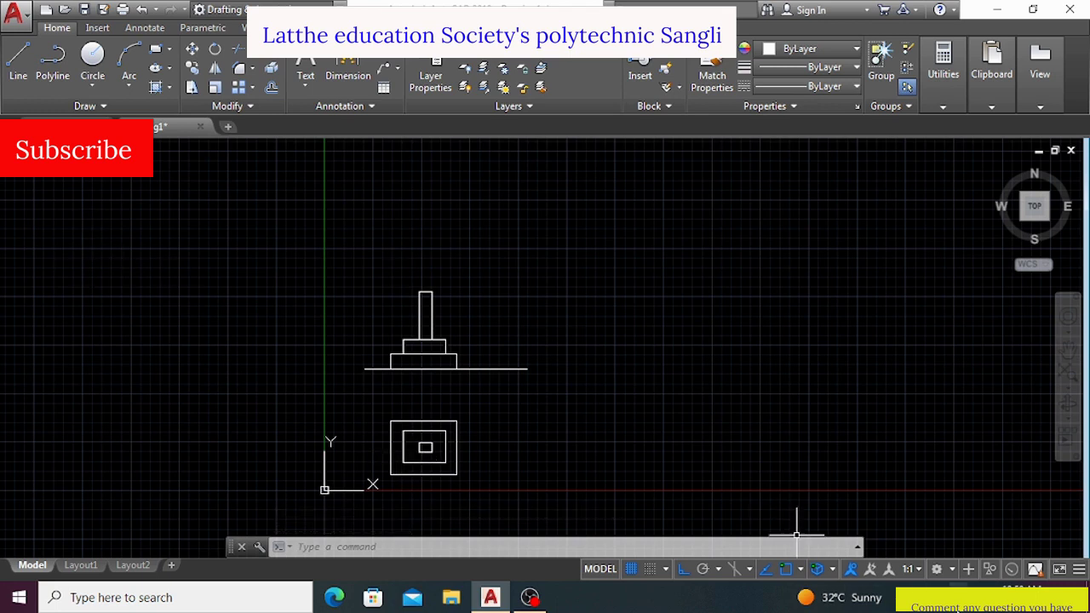
Choose 3D Basics from the status-bar Workspace Switching menu
{"action": "left_click", "coordinate": [944, 568]}
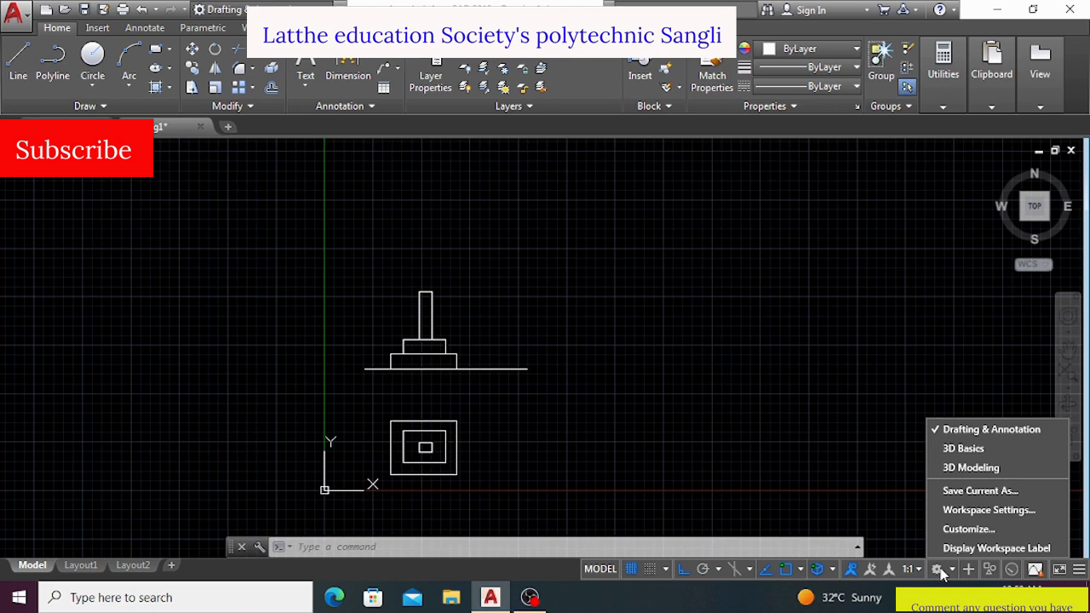
{"action": "left_click", "coordinate": [986, 448]}
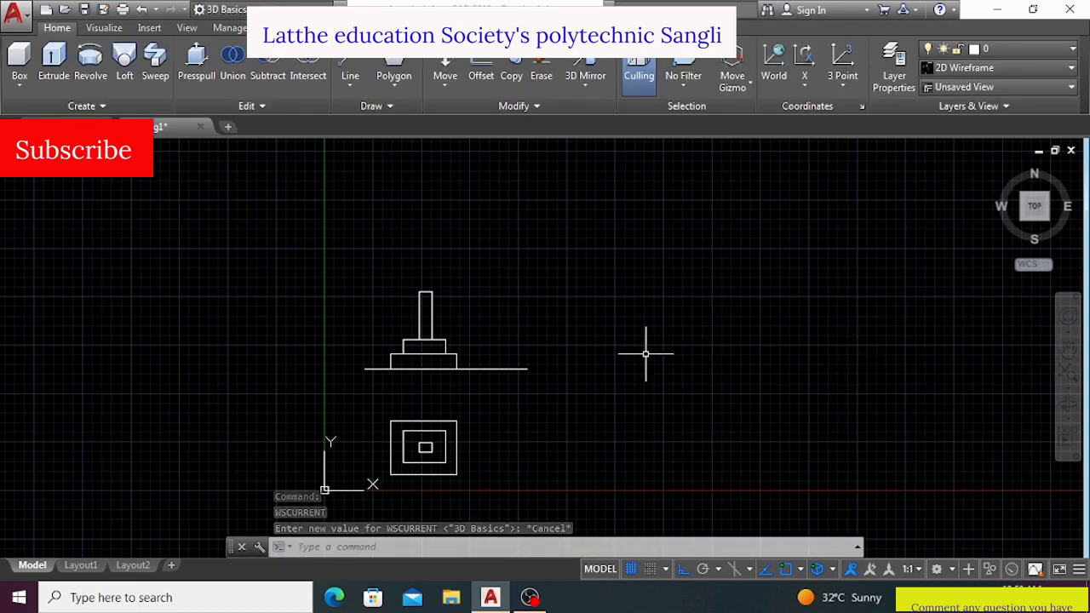
Copy the three plan rectangles to the right, using the outer rectangle's corner as base point
{"action": "scroll", "coordinate": [520, 286], "scroll_direction": "down", "scroll_amount": 3}
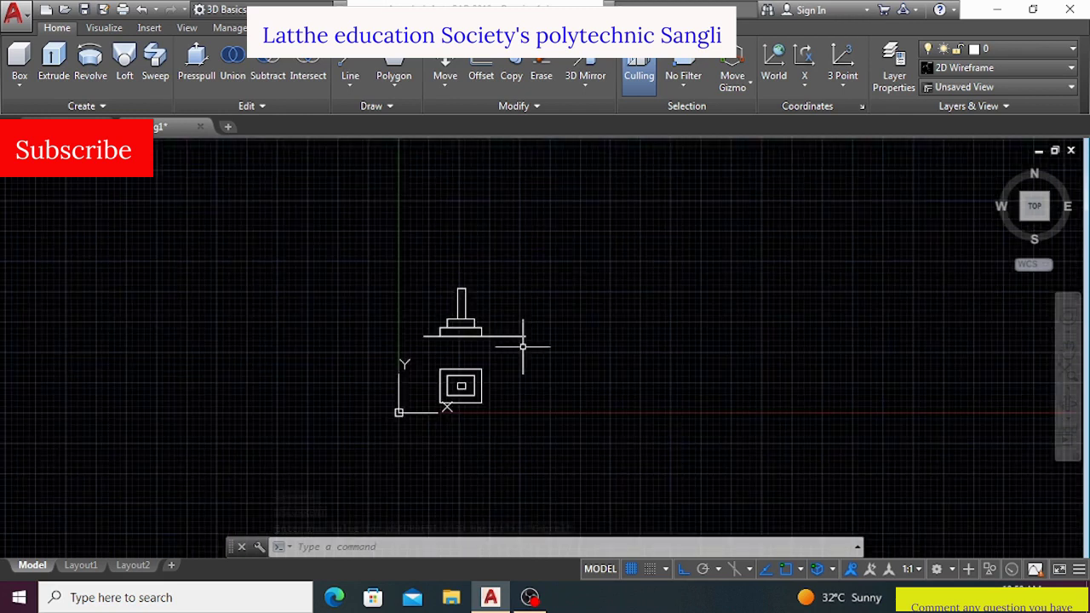
{"action": "scroll", "coordinate": [465, 417], "scroll_direction": "up", "scroll_amount": 4}
{"action": "left_click", "coordinate": [539, 268]}
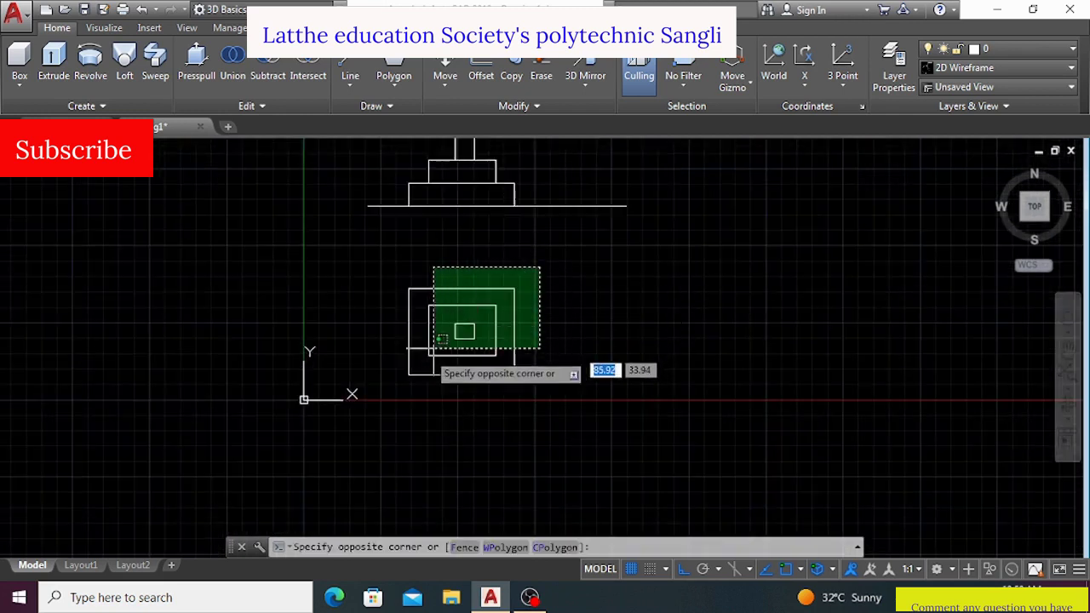
{"action": "left_click", "coordinate": [390, 384]}
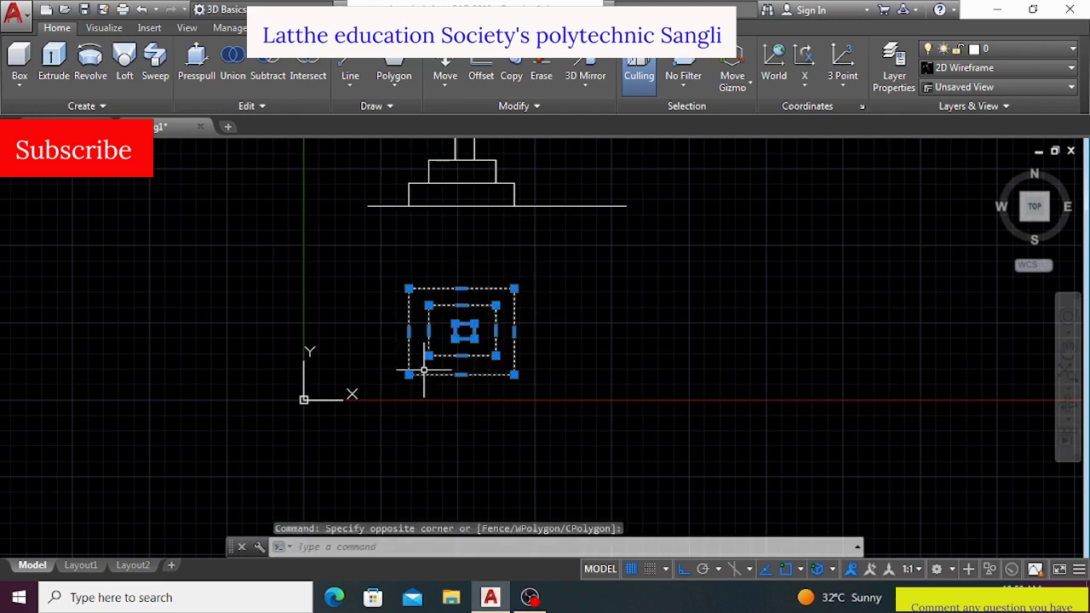
{"action": "type", "text": "c"}
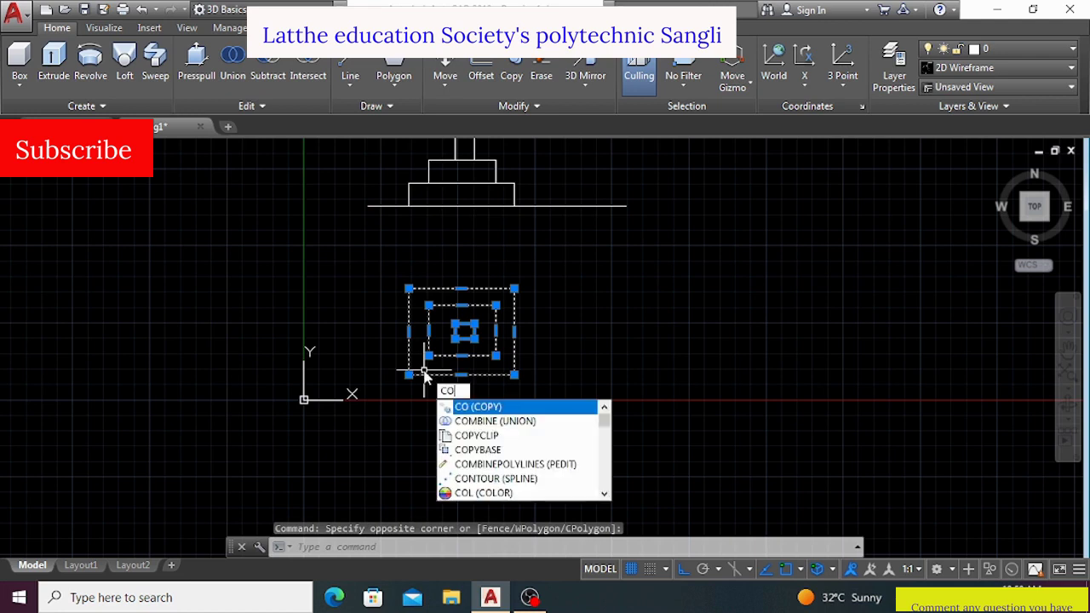
{"action": "key", "text": "Return"}
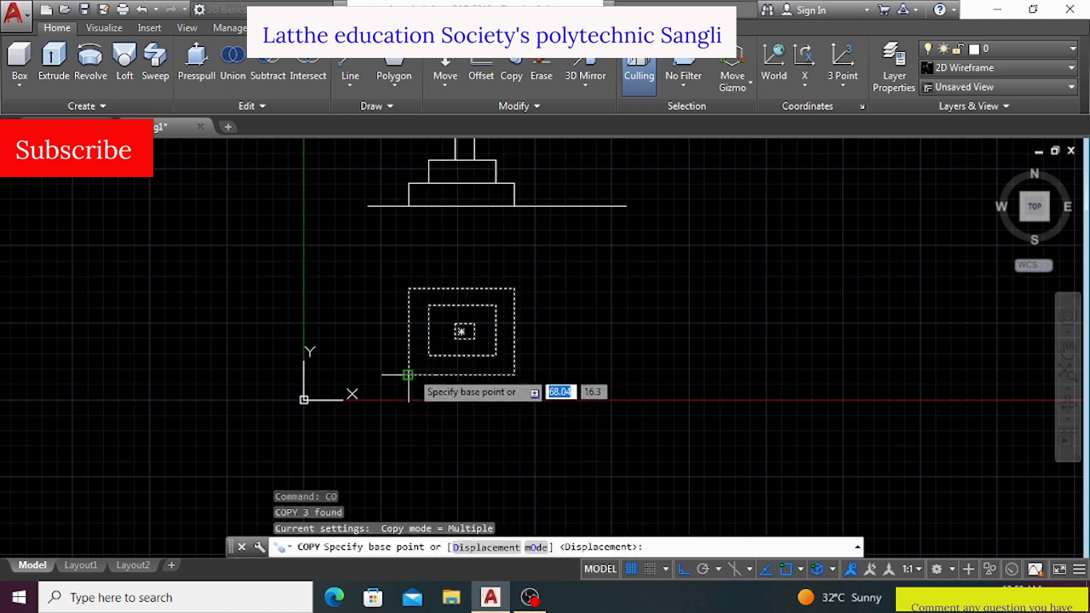
{"action": "left_click", "coordinate": [409, 373]}
{"action": "scroll", "coordinate": [704, 358], "scroll_direction": "down", "scroll_amount": 5}
{"action": "scroll", "coordinate": [704, 357], "scroll_direction": "up", "scroll_amount": 5}
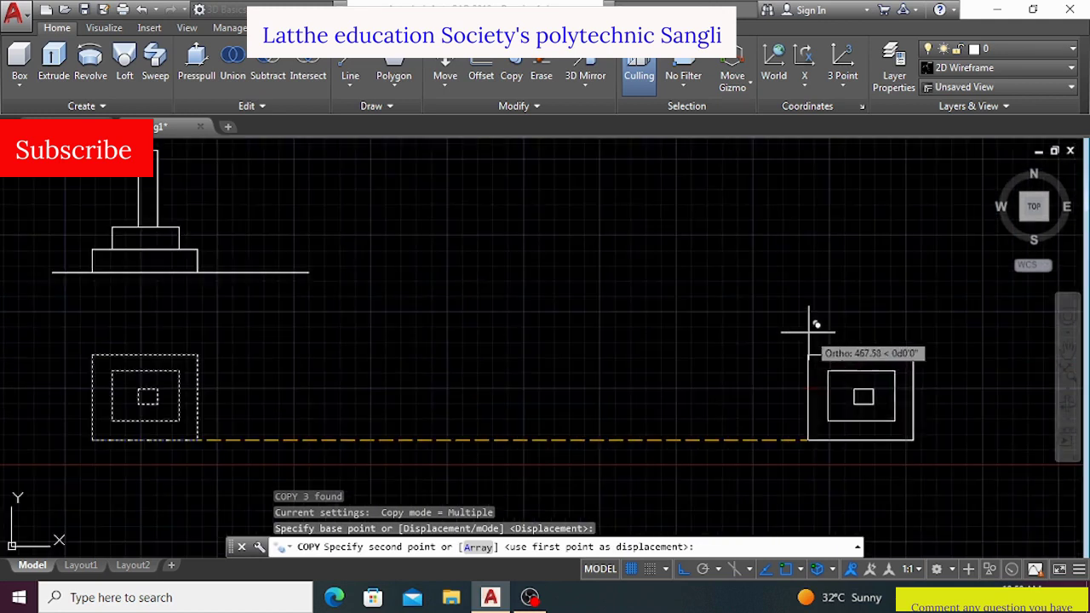
{"action": "left_click", "coordinate": [794, 335]}
{"action": "key", "text": "Escape"}
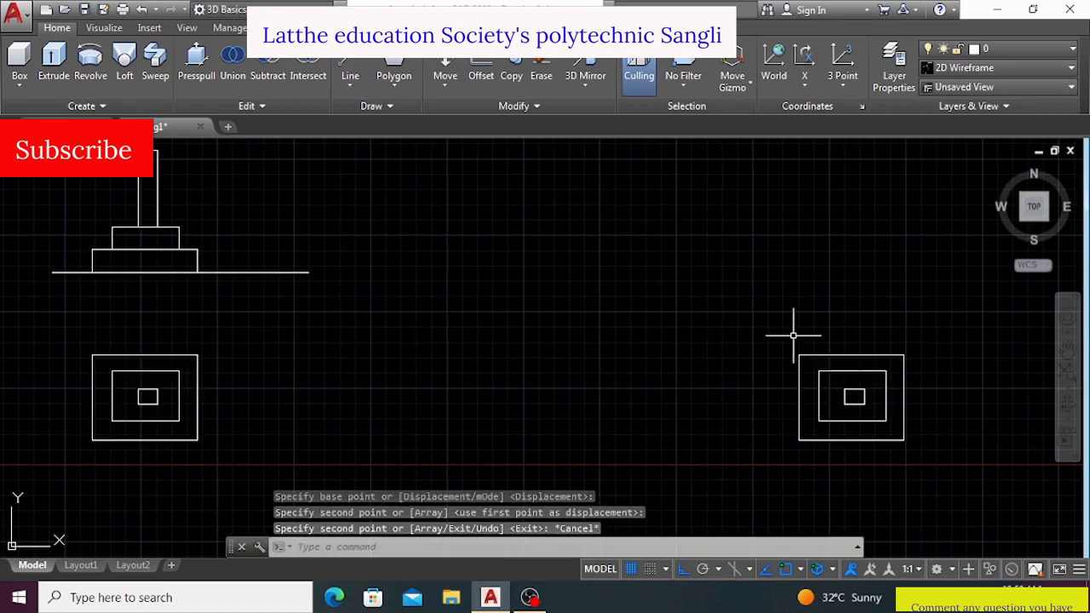
Switch to SW Isometric with the ViewCube and zoom in on the copied plan
{"action": "left_click", "coordinate": [1029, 223]}
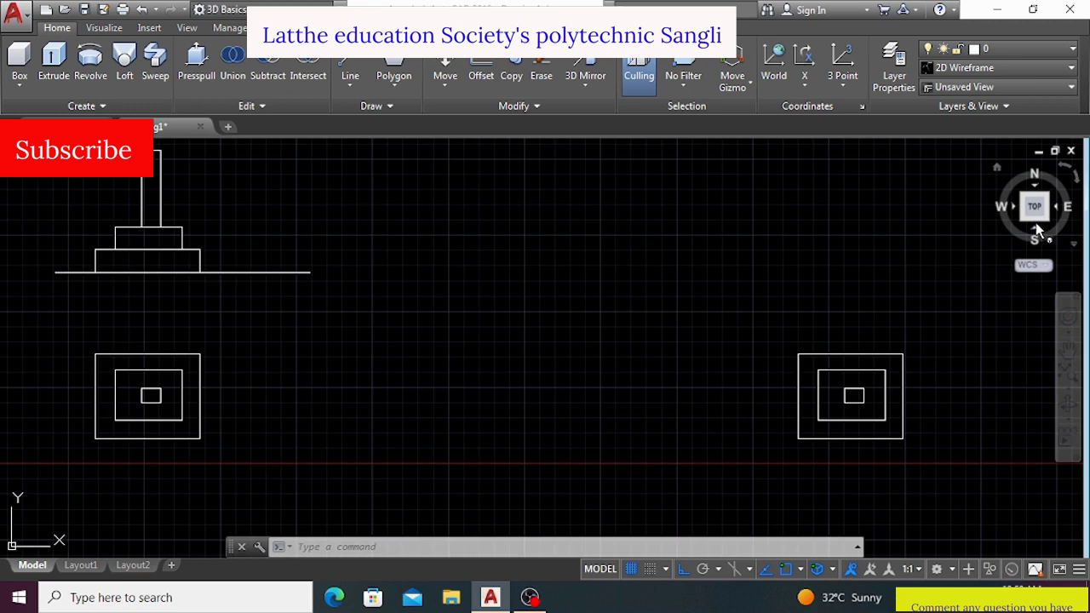
{"action": "left_click", "coordinate": [1064, 215]}
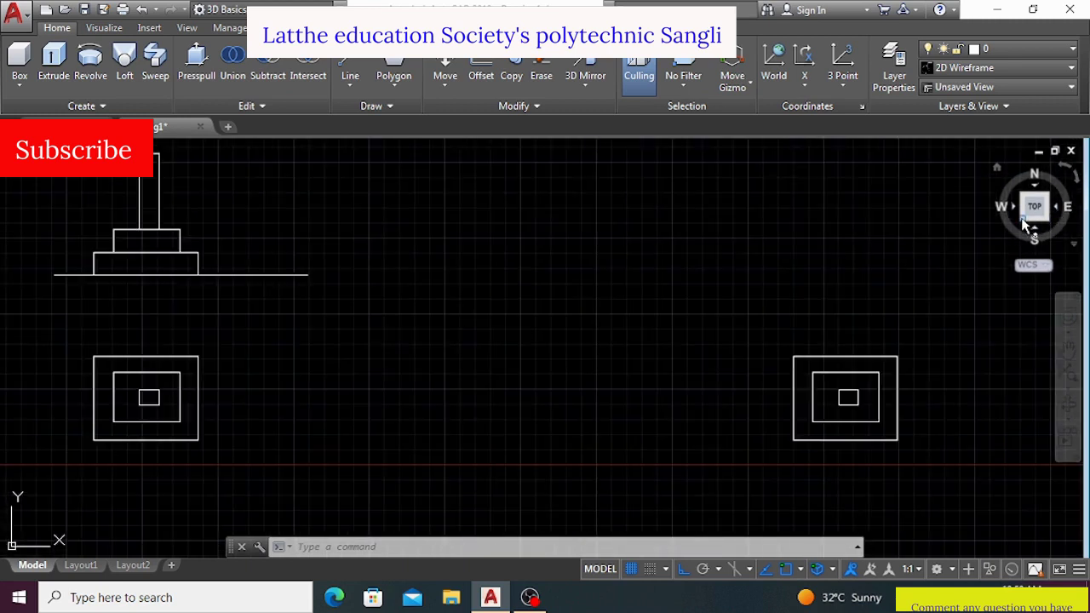
{"action": "left_click", "coordinate": [1026, 224]}
{"action": "scroll", "coordinate": [757, 262], "scroll_direction": "up", "scroll_amount": 4}
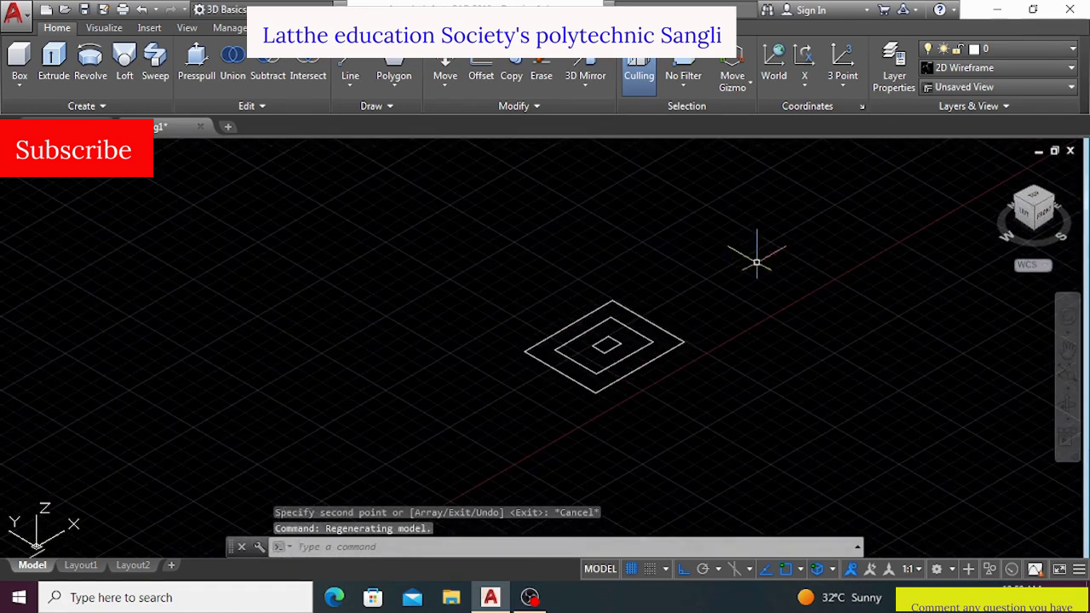
{"action": "scroll", "coordinate": [615, 302], "scroll_direction": "up", "scroll_amount": 3}
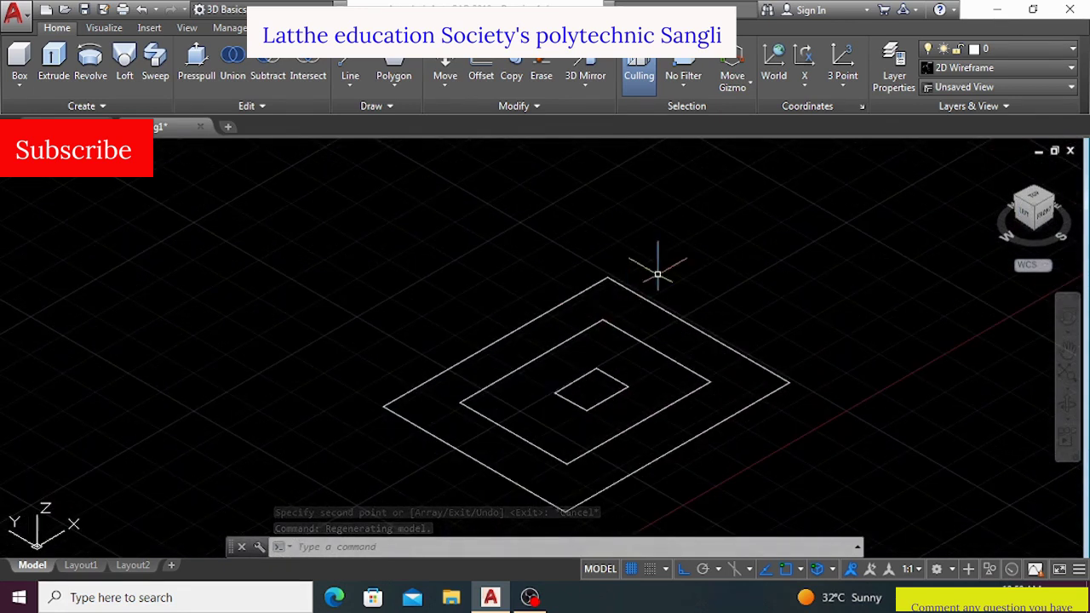
{"action": "scroll", "coordinate": [657, 274], "scroll_direction": "down", "scroll_amount": 2}
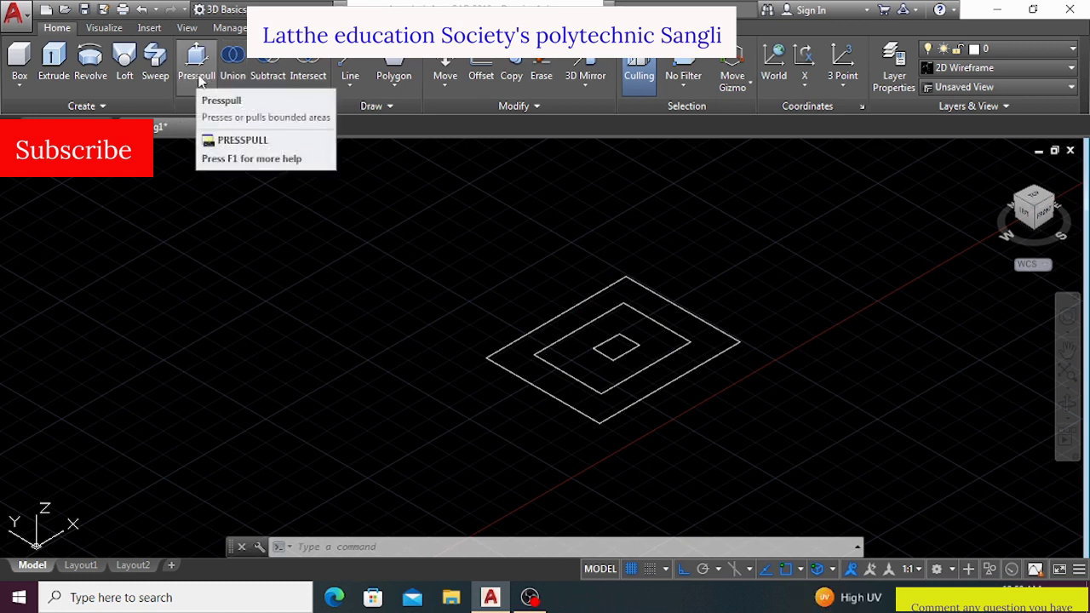
Start Presspull on the outer band of the plan rectangles, pulling it upward with the height pending
{"action": "left_click", "coordinate": [197, 77]}
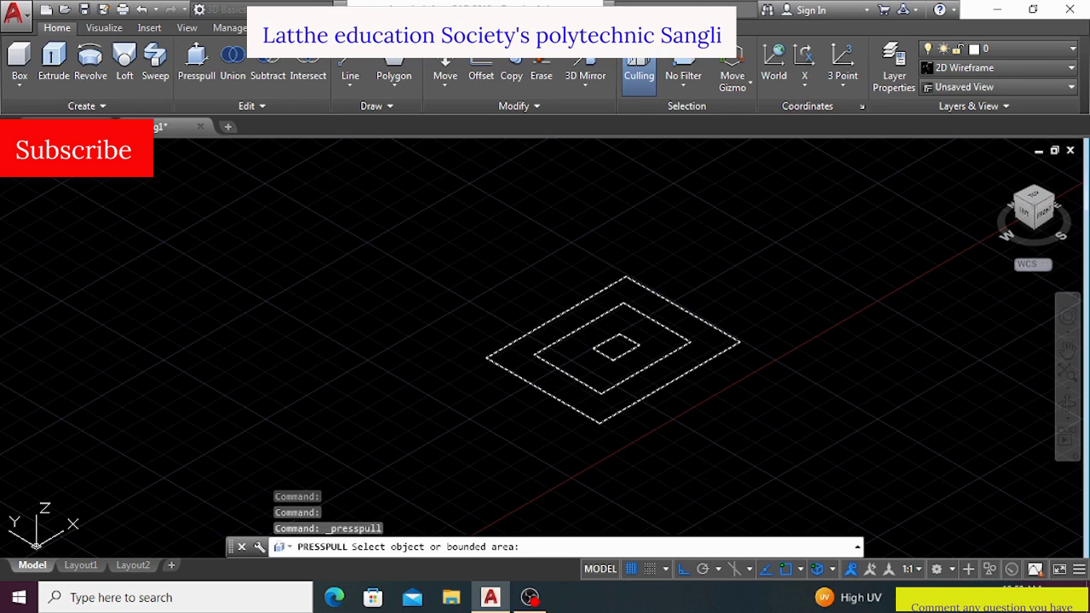
{"action": "left_click", "coordinate": [563, 345]}
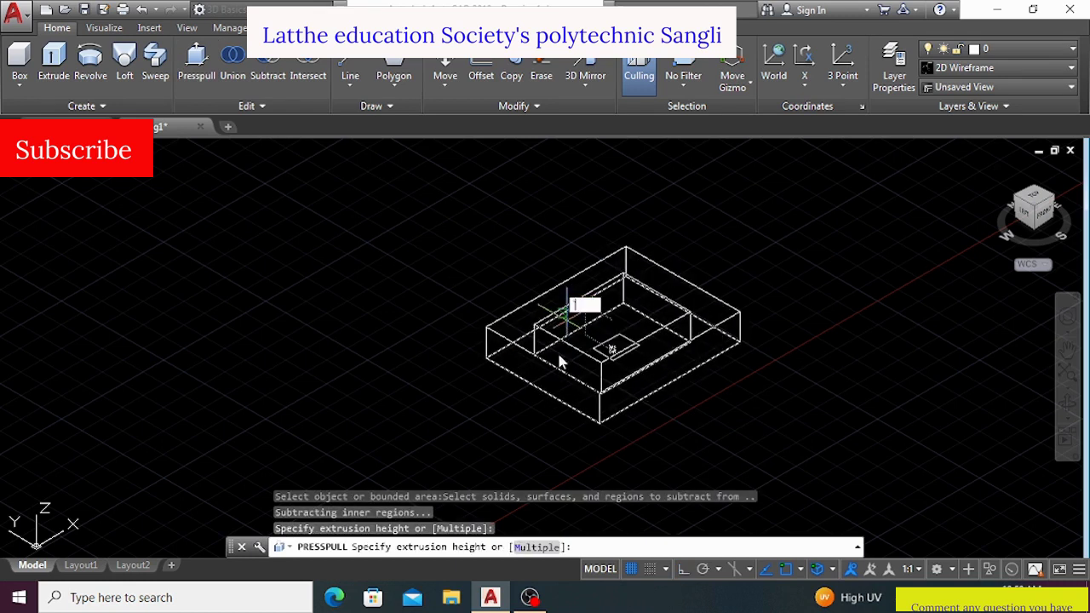
{"action": "key", "text": "Escape"}
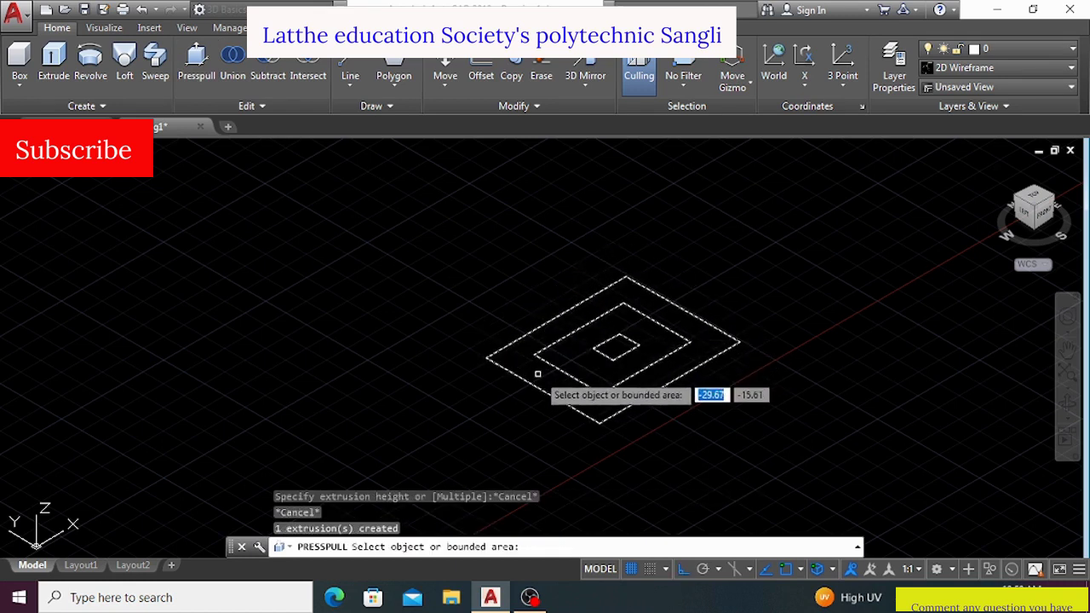
{"action": "left_click", "coordinate": [538, 373]}
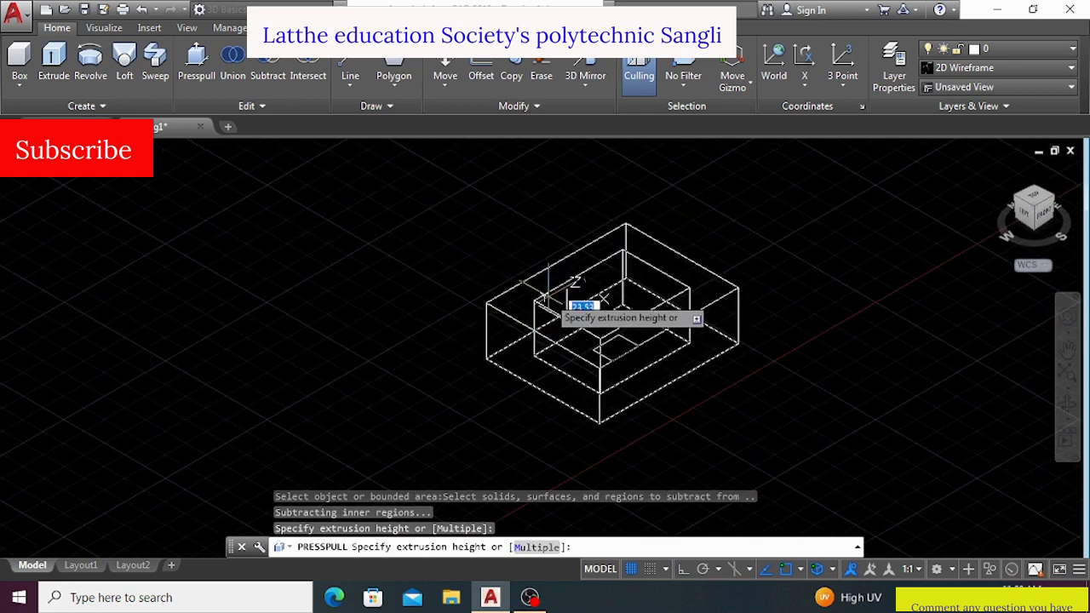
{"action": "scroll", "coordinate": [562, 273], "scroll_direction": "up", "scroll_amount": 2}
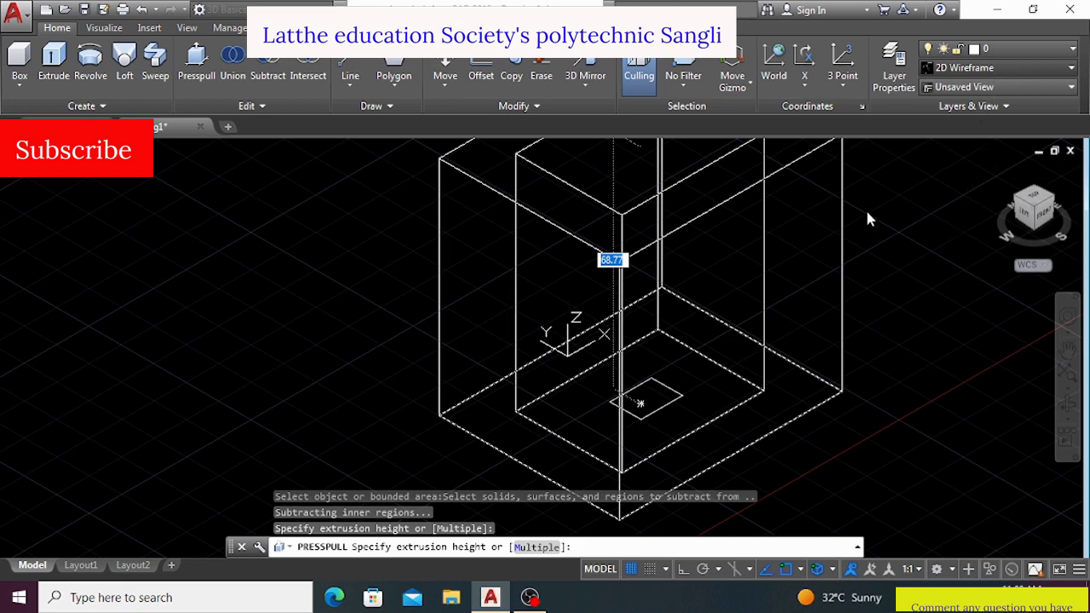
Switch the visual style to Shades of Gray and Presspull the outer band again
{"action": "left_click", "coordinate": [988, 67]}
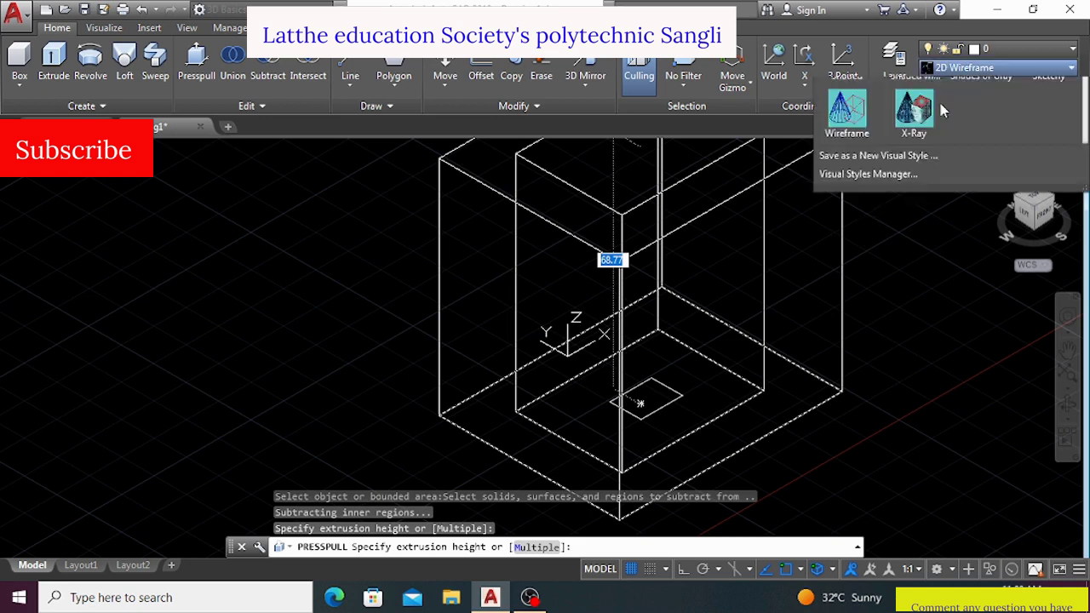
{"action": "left_click", "coordinate": [990, 161]}
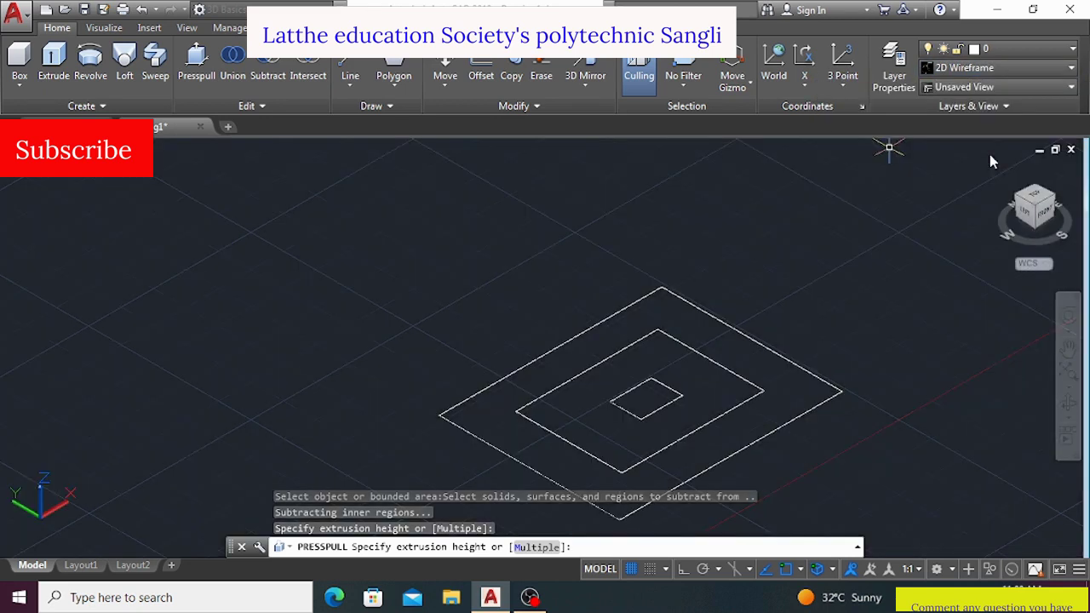
{"action": "left_click", "coordinate": [201, 74]}
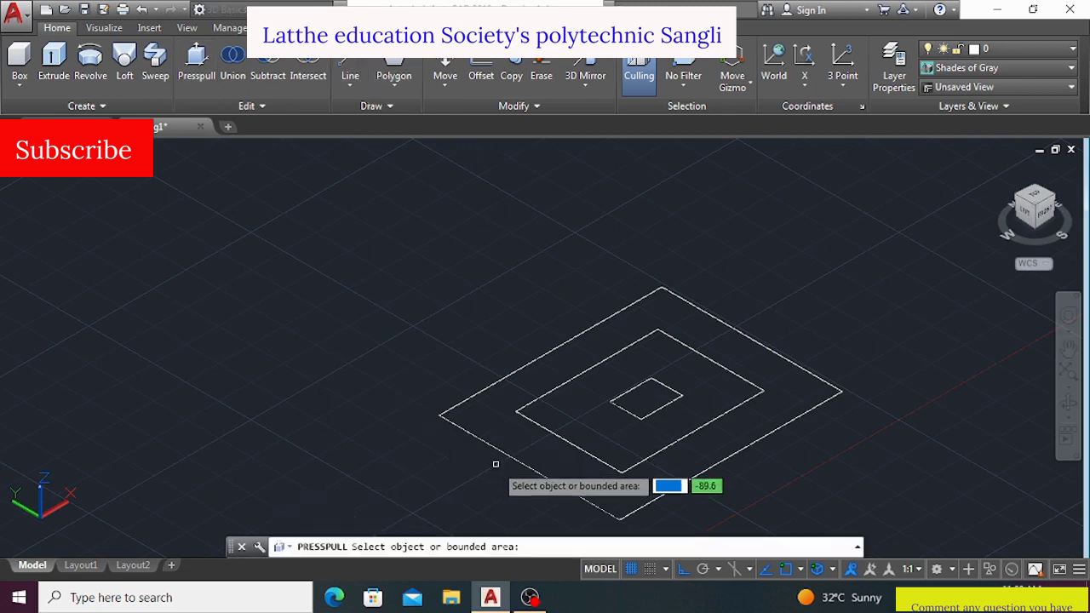
{"action": "left_click", "coordinate": [641, 502]}
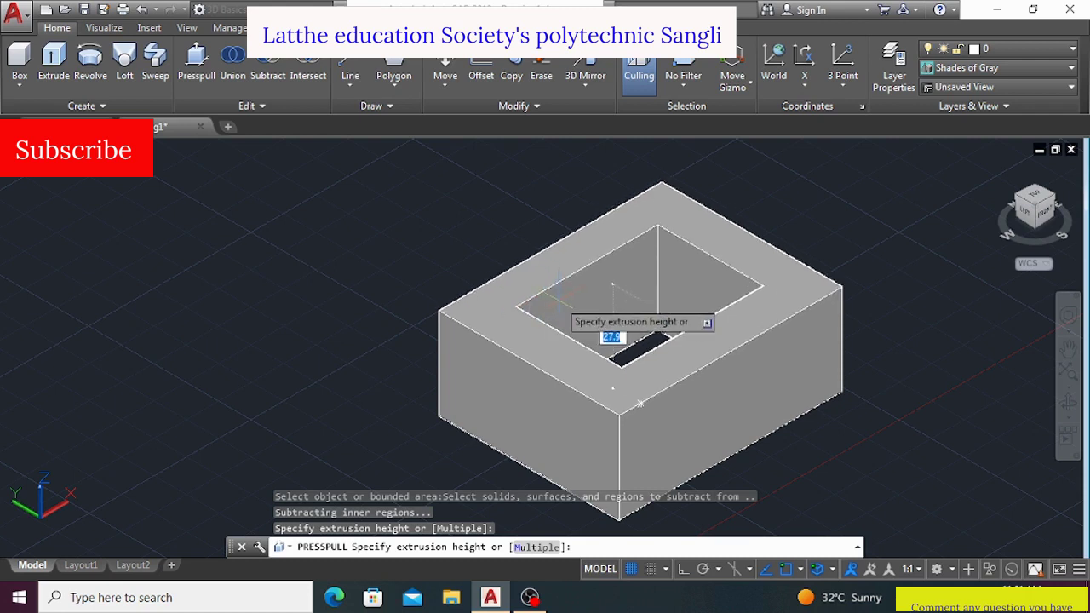
Give the base slab a Presspull height of 15
{"action": "scroll", "coordinate": [585, 340], "scroll_direction": "down", "scroll_amount": 2}
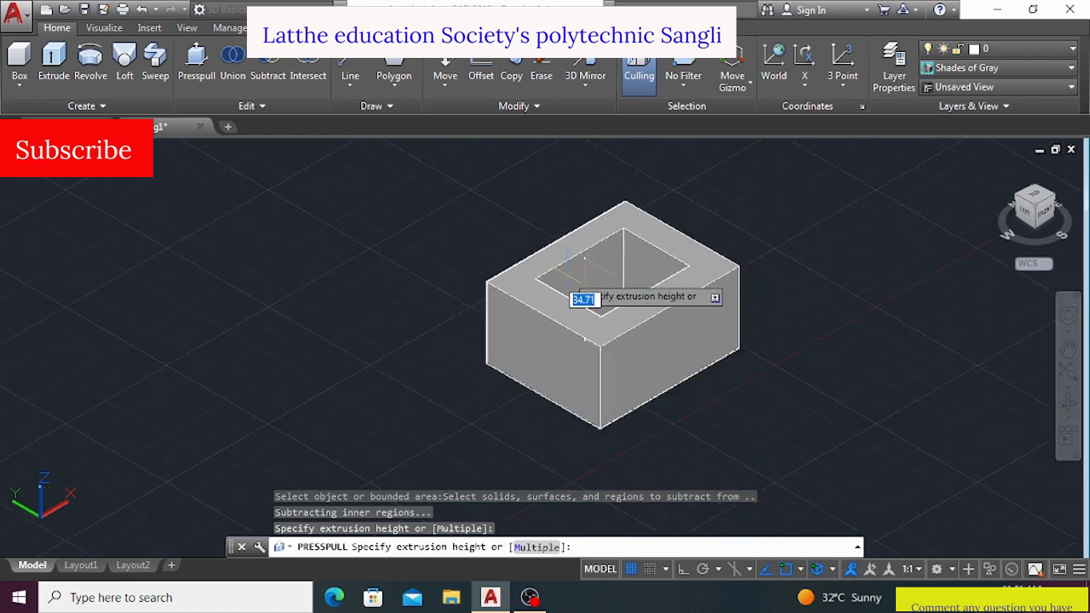
{"action": "scroll", "coordinate": [585, 260], "scroll_direction": "up", "scroll_amount": 3}
{"action": "type", "text": "1"}
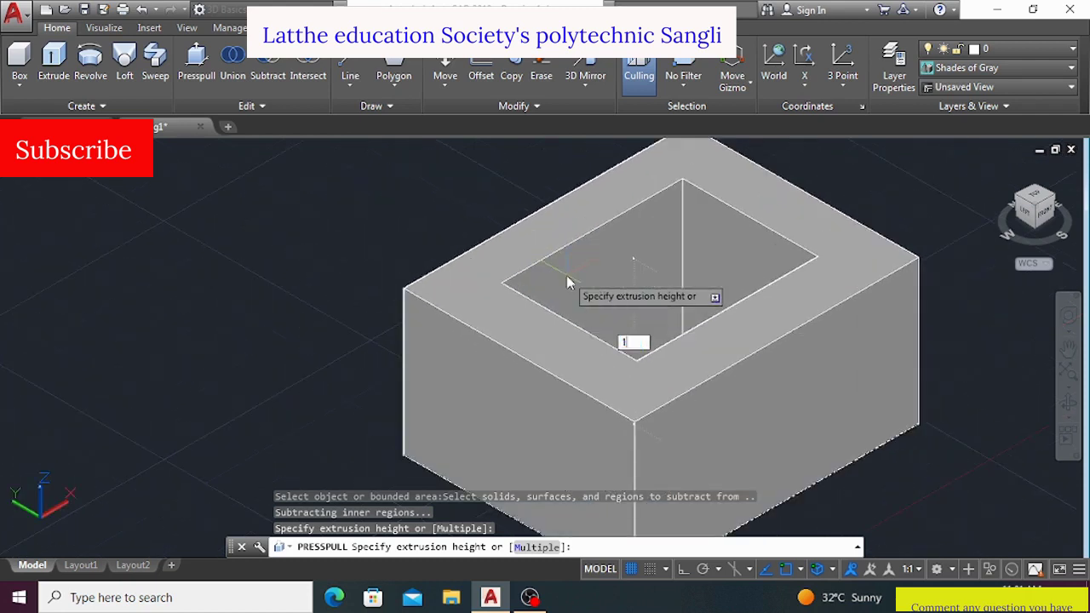
{"action": "type", "text": "5"}
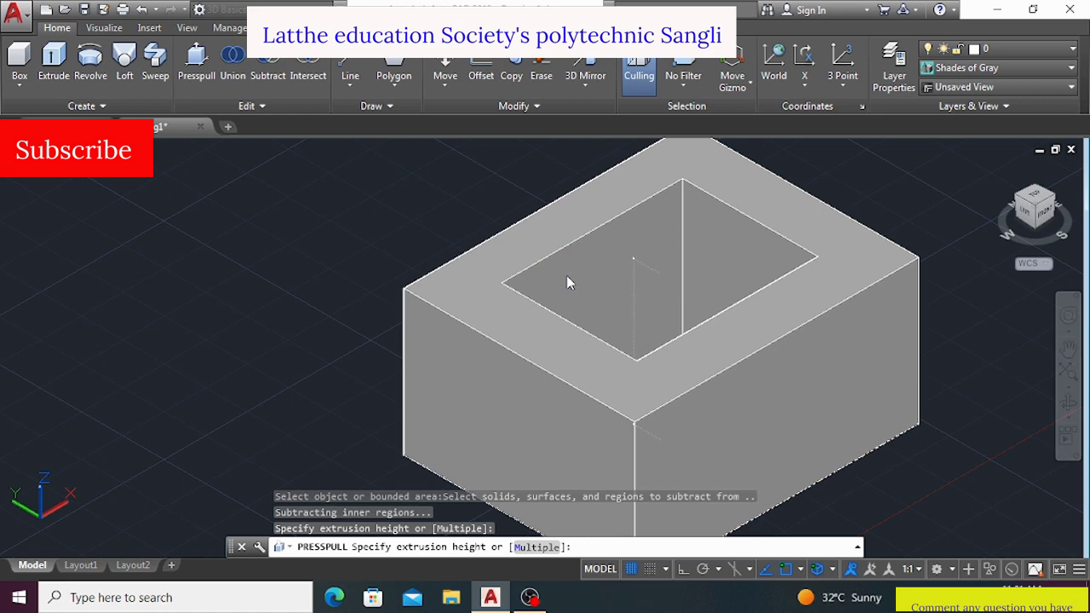
{"action": "key", "text": "Return"}
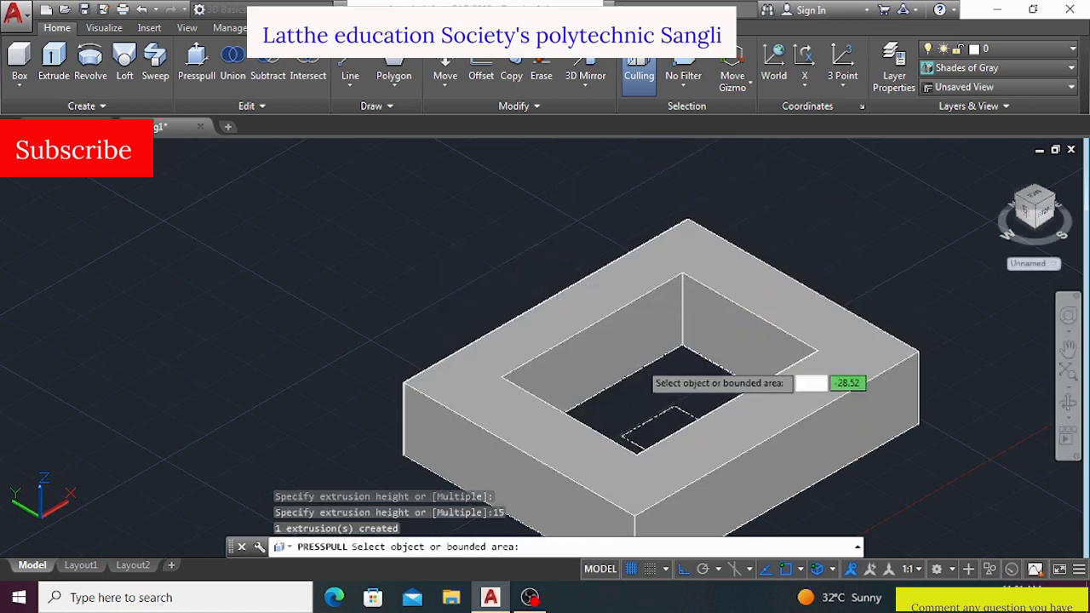
{"action": "scroll", "coordinate": [639, 366], "scroll_direction": "down", "scroll_amount": 3}
{"action": "scroll", "coordinate": [639, 367], "scroll_direction": "up", "scroll_amount": 2}
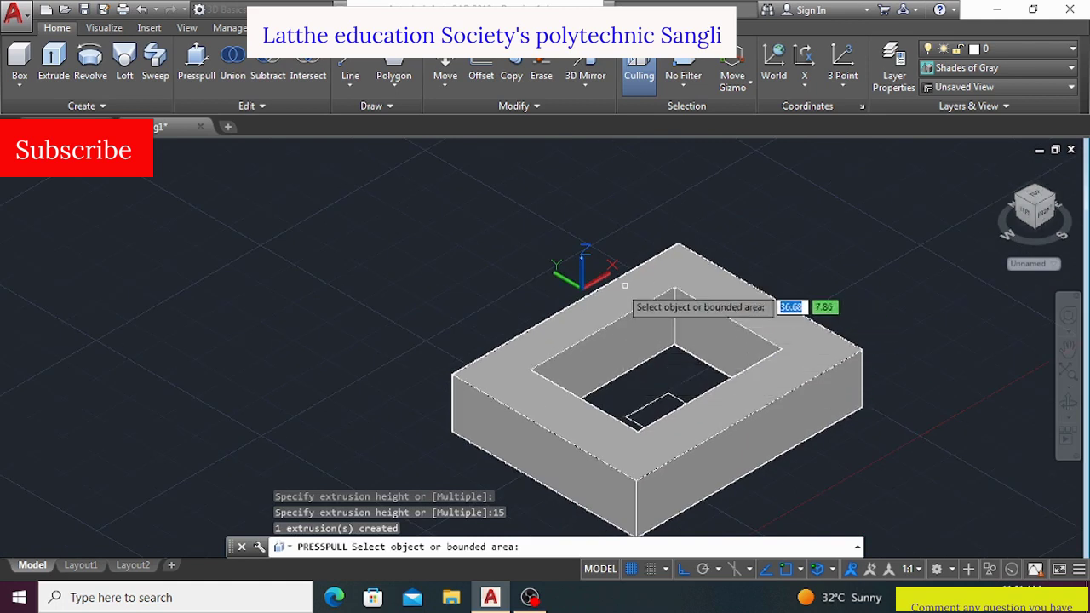
Raise the inner area 30 units as the upper step, leaving a square opening, and end Presspull
{"action": "left_click", "coordinate": [635, 383]}
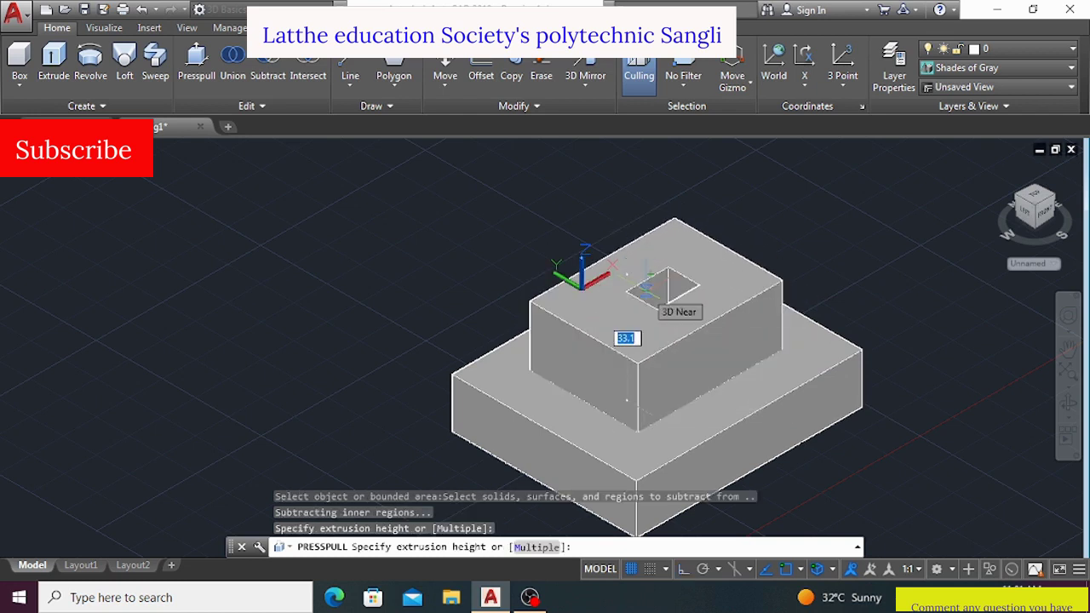
{"action": "type", "text": "30"}
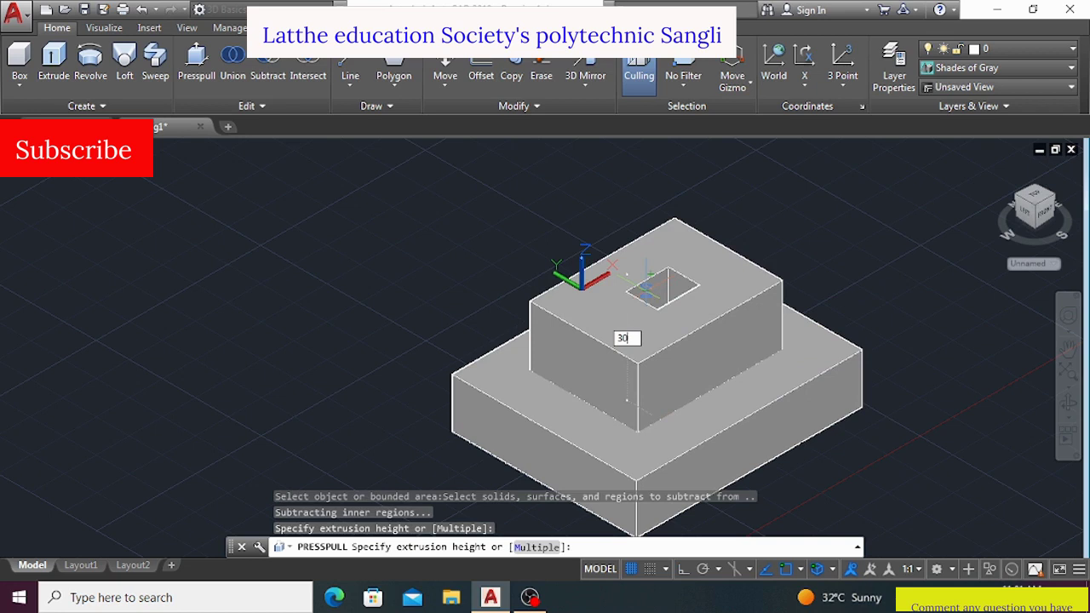
{"action": "key", "text": "Return"}
{"action": "scroll", "coordinate": [673, 293], "scroll_direction": "down", "scroll_amount": 2}
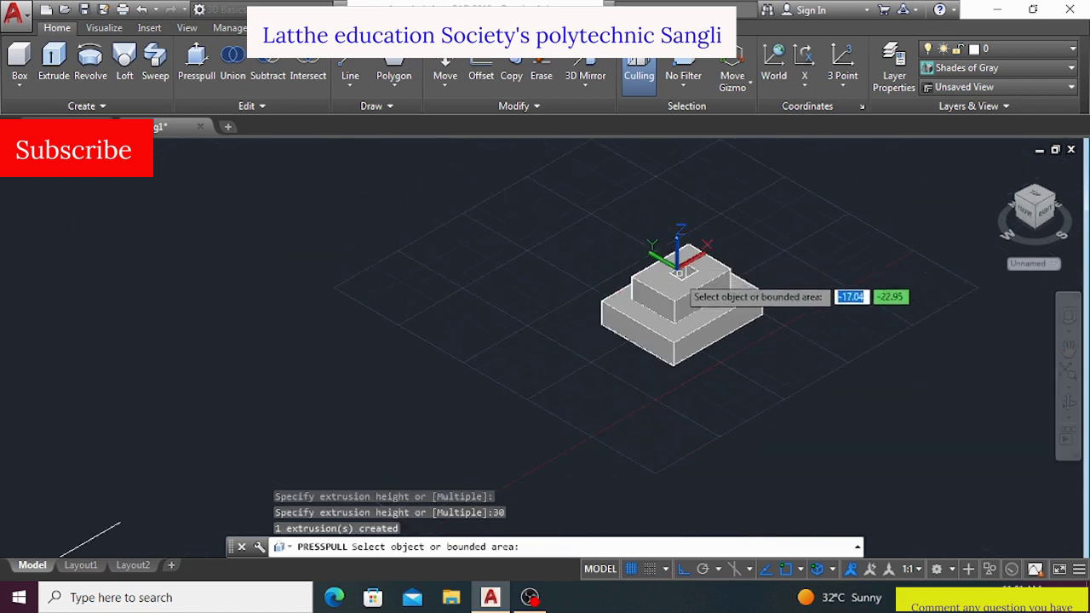
{"action": "scroll", "coordinate": [690, 273], "scroll_direction": "up", "scroll_amount": 5}
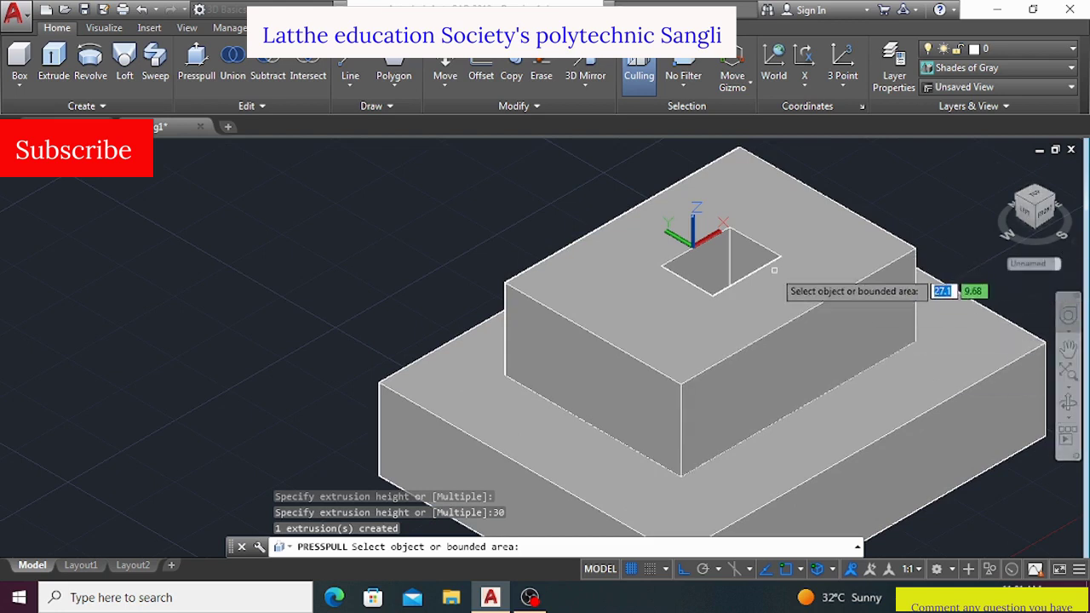
{"action": "scroll", "coordinate": [763, 288], "scroll_direction": "up", "scroll_amount": 3}
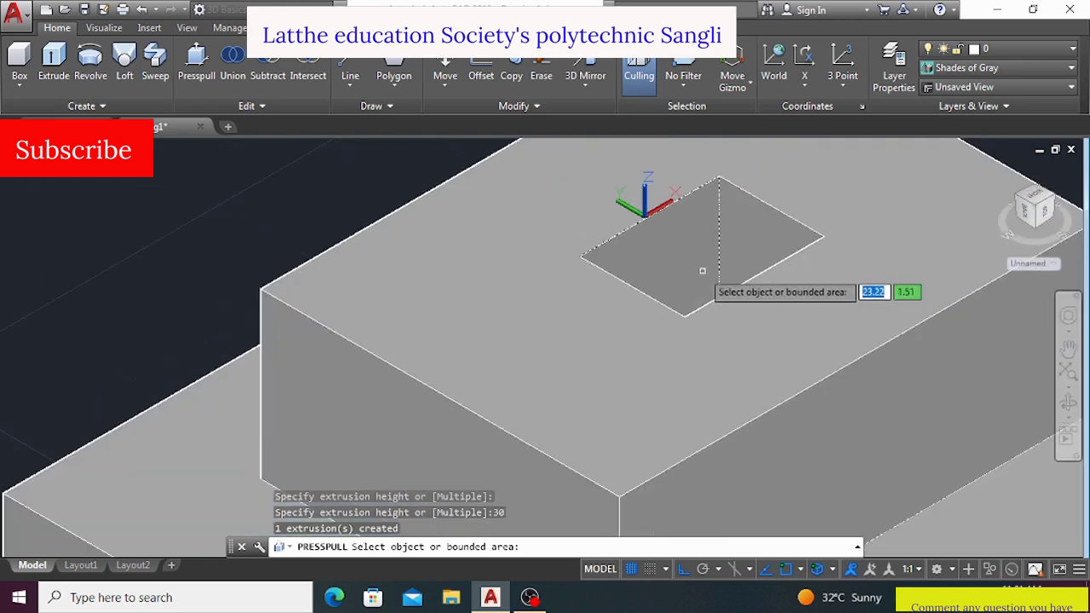
{"action": "key", "text": "Return"}
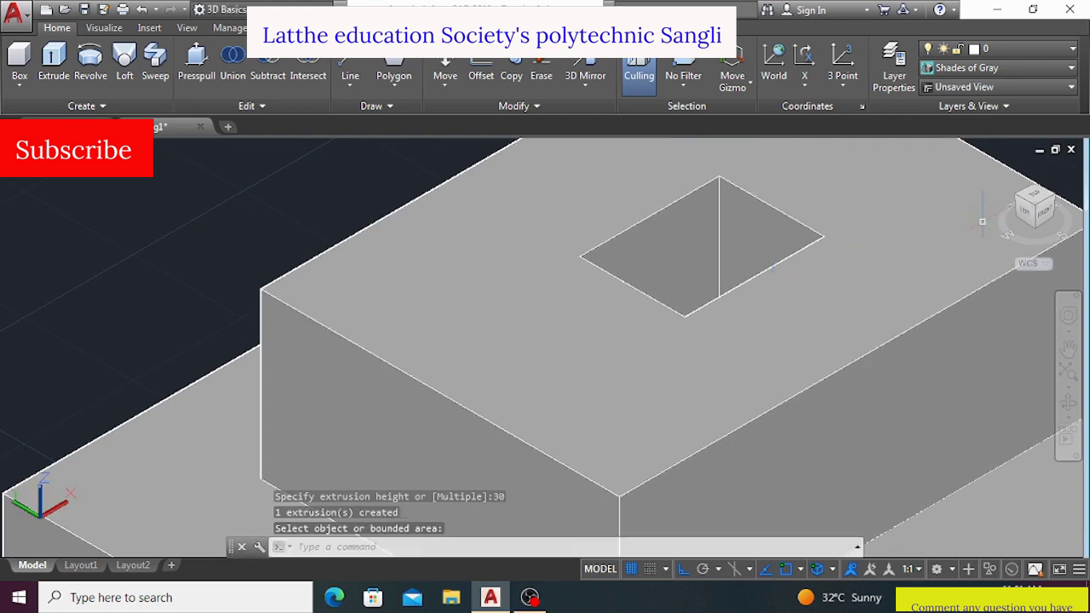
Orbit the model to a near top view looking into the square opening
{"action": "left_click", "coordinate": [1070, 404]}
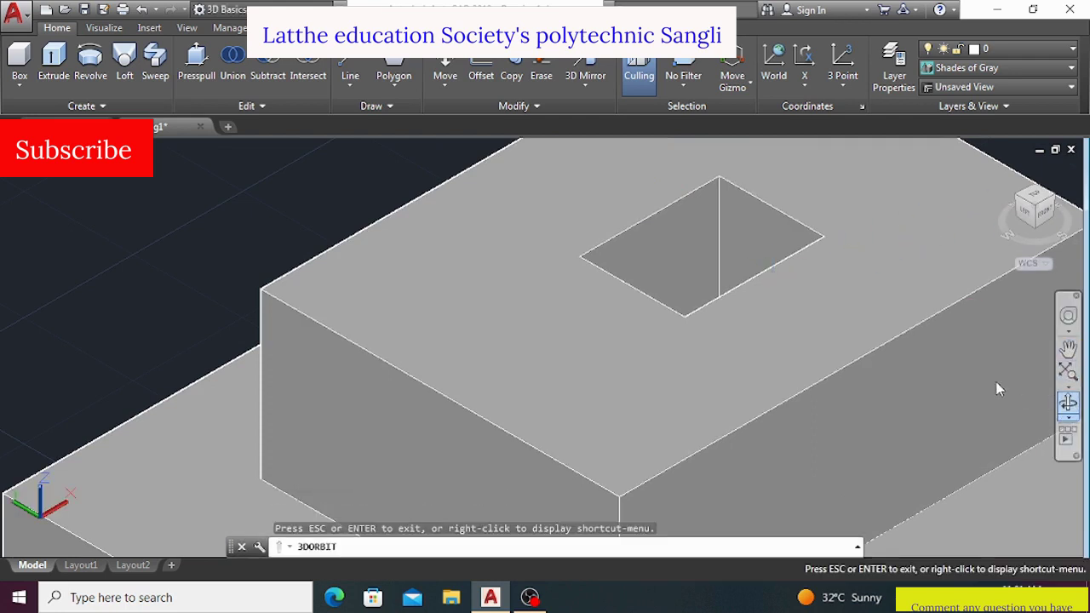
{"action": "key", "text": "Escape"}
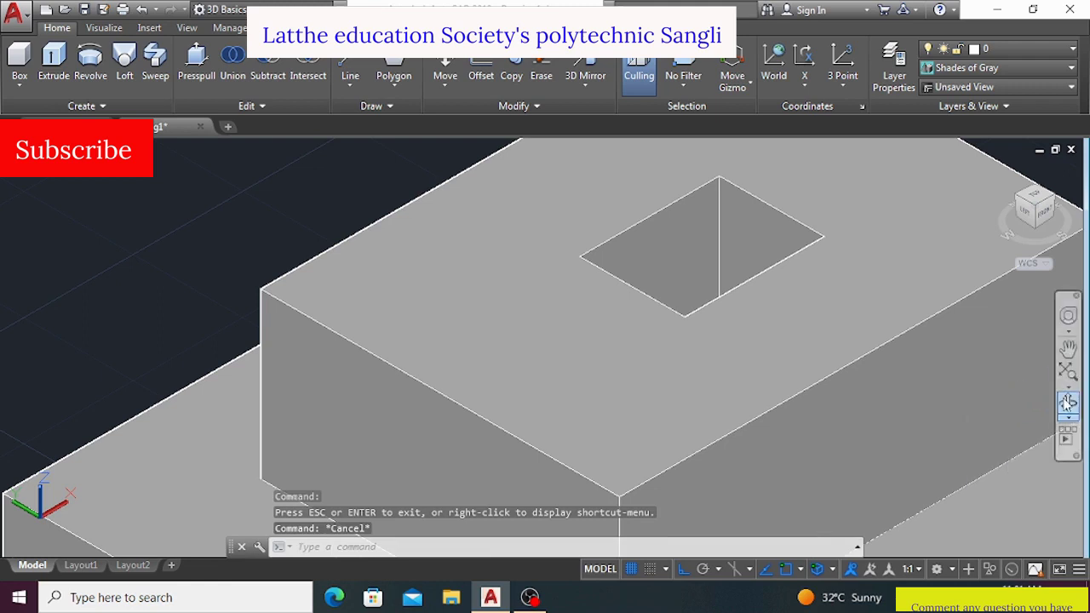
{"action": "left_click", "coordinate": [1068, 404]}
{"action": "left_click_drag", "start_coordinate": [843, 258], "coordinate": [783, 284]}
{"action": "left_click_drag", "start_coordinate": [776, 361], "coordinate": [747, 479]}
{"action": "key", "text": "Escape"}
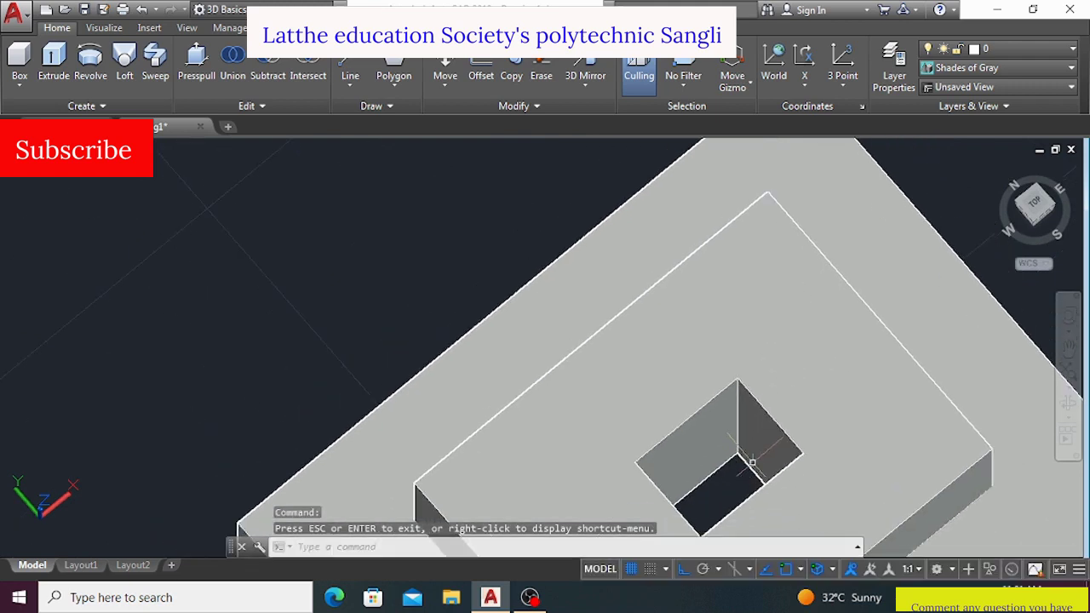
Presspull the square opening up 80 units into a column
{"action": "left_click", "coordinate": [210, 75]}
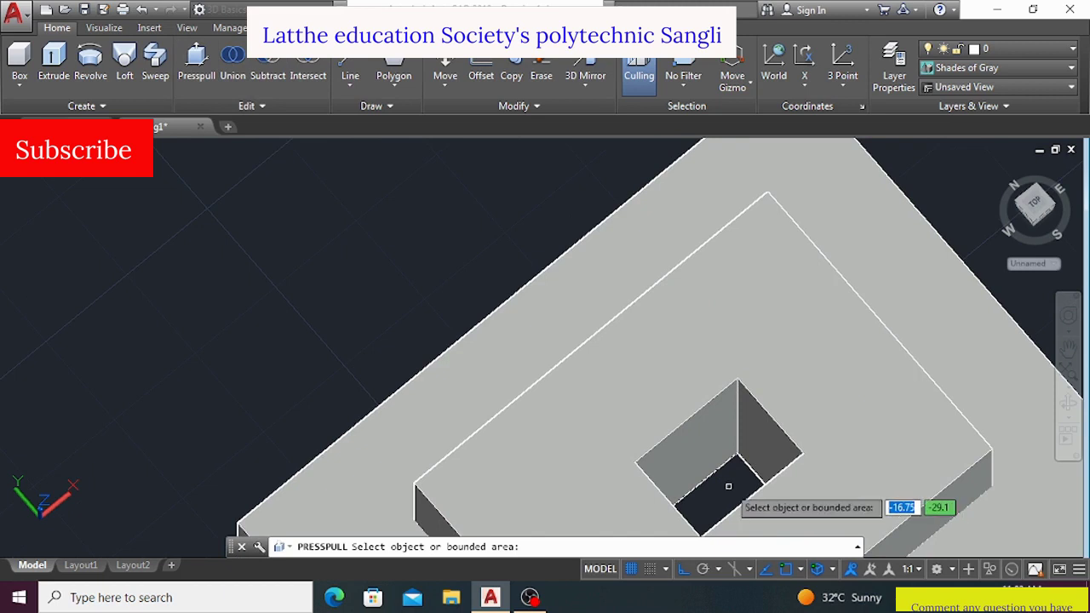
{"action": "left_click", "coordinate": [728, 486]}
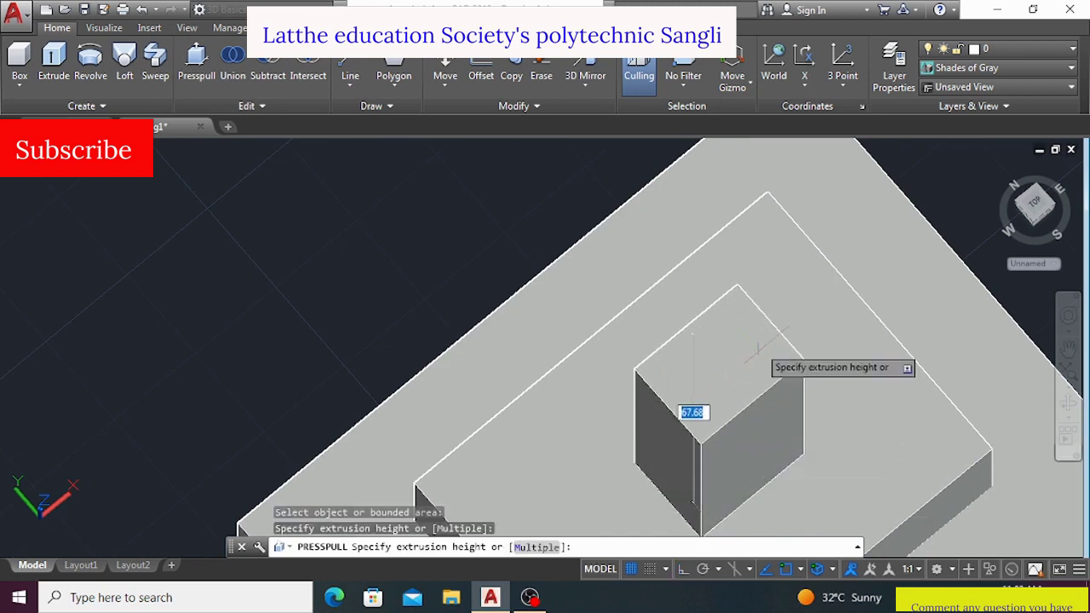
{"action": "scroll", "coordinate": [764, 323], "scroll_direction": "down", "scroll_amount": 4}
{"action": "scroll", "coordinate": [764, 317], "scroll_direction": "down", "scroll_amount": 3}
{"action": "scroll", "coordinate": [733, 307], "scroll_direction": "up", "scroll_amount": 2}
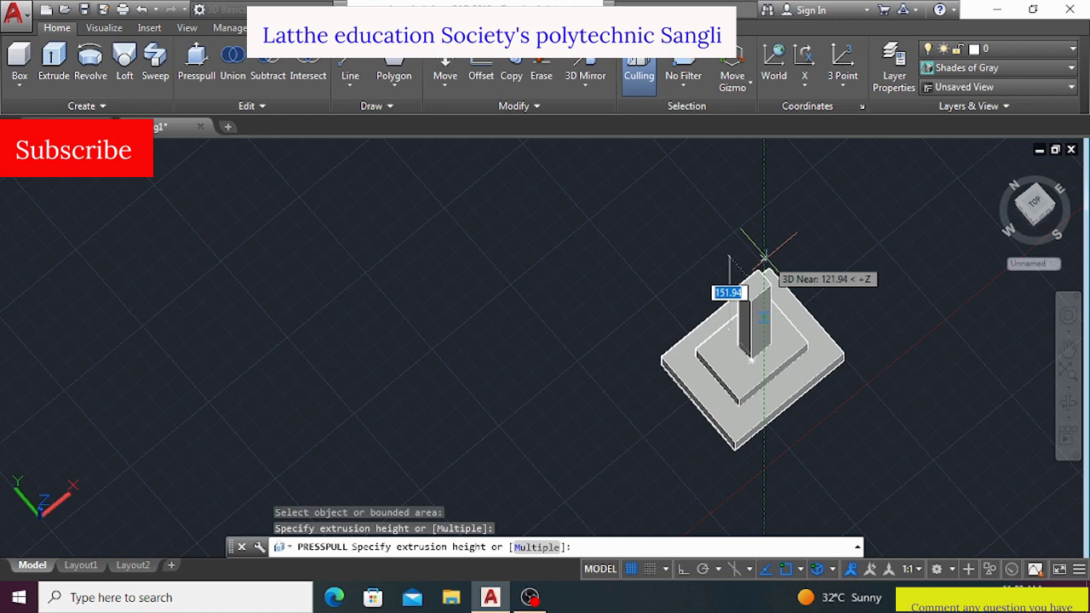
{"action": "type", "text": "80"}
{"action": "key", "text": "Return"}
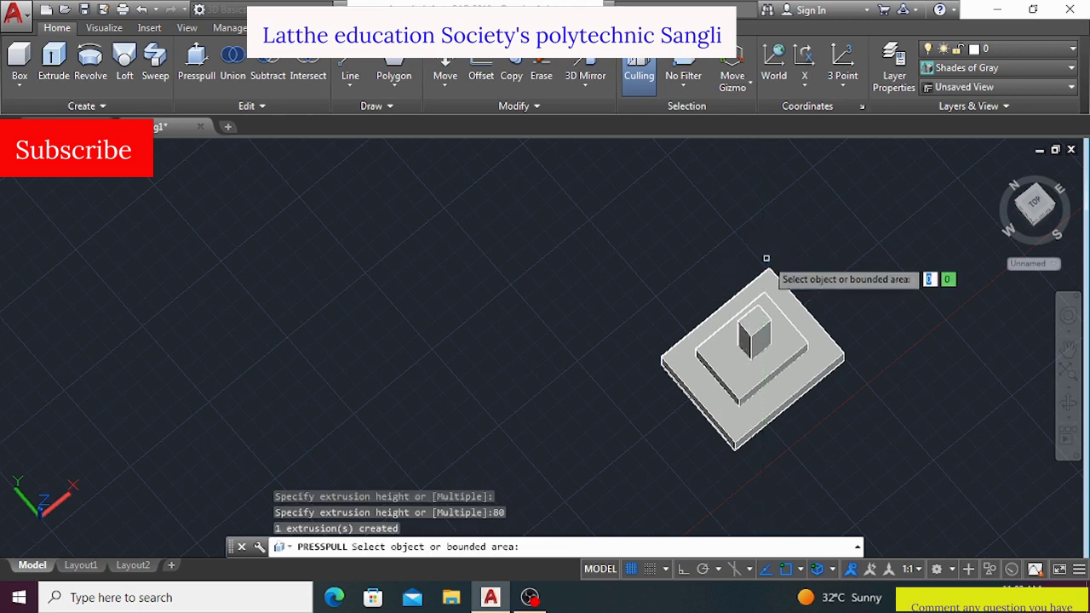
Orbit to a front perspective view, cancelling an accidental pull of the middle step's face
{"action": "left_click", "coordinate": [1068, 400]}
{"action": "left_click_drag", "start_coordinate": [903, 460], "coordinate": [918, 348]}
{"action": "key", "text": "Escape"}
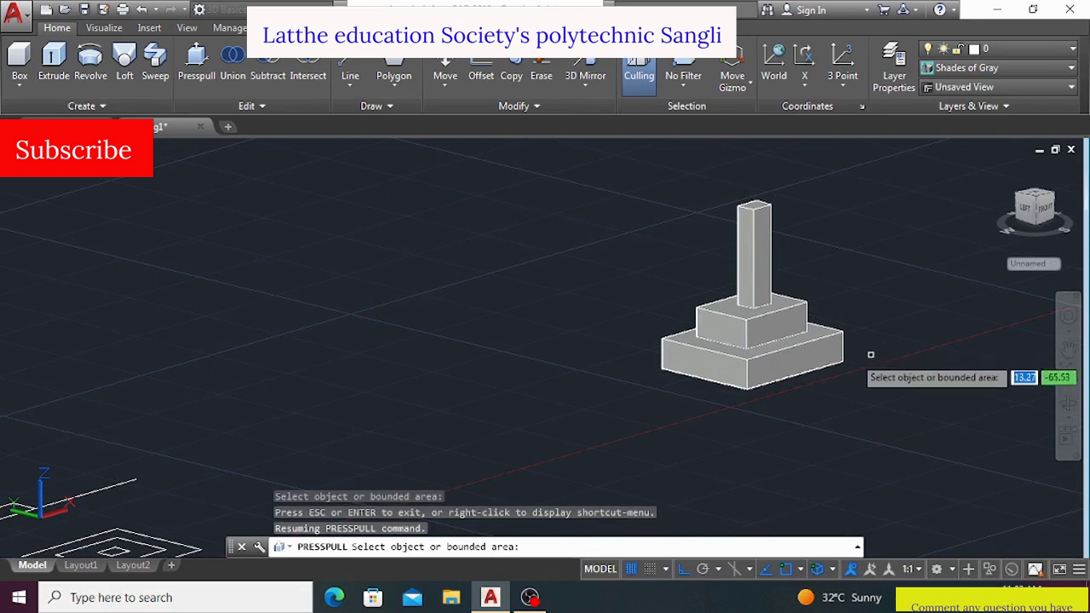
{"action": "scroll", "coordinate": [781, 340], "scroll_direction": "down", "scroll_amount": 1}
{"action": "scroll", "coordinate": [741, 299], "scroll_direction": "up", "scroll_amount": 4}
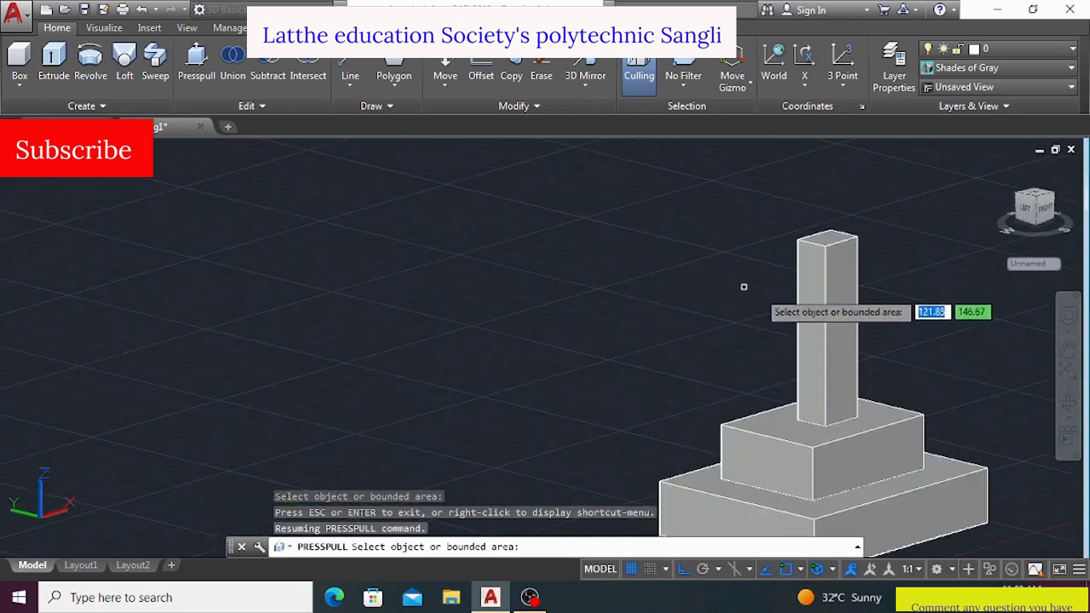
{"action": "left_click", "coordinate": [869, 451]}
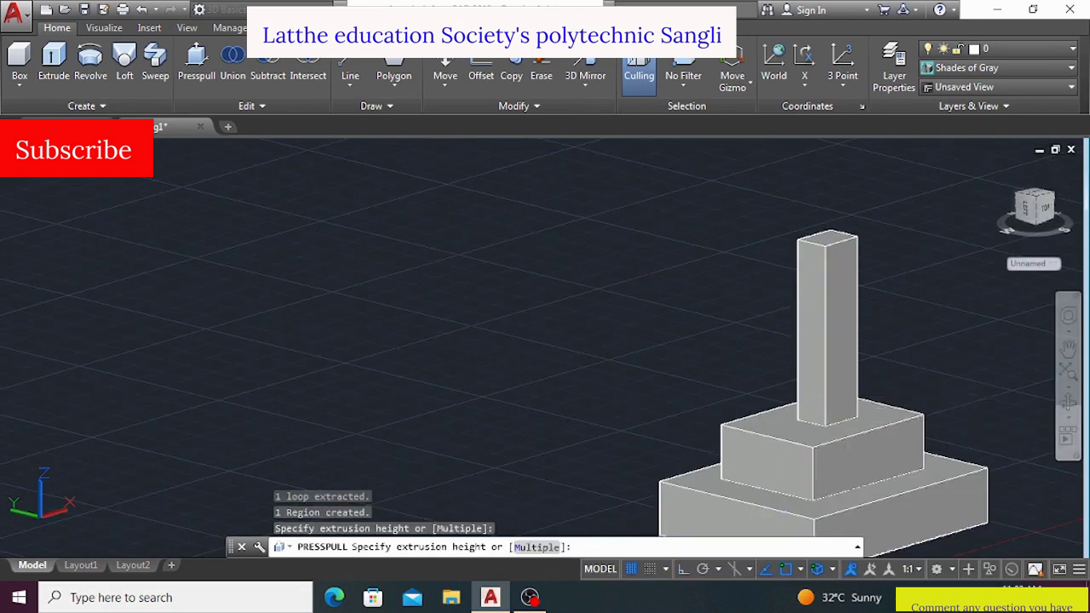
{"action": "key", "text": "Escape"}
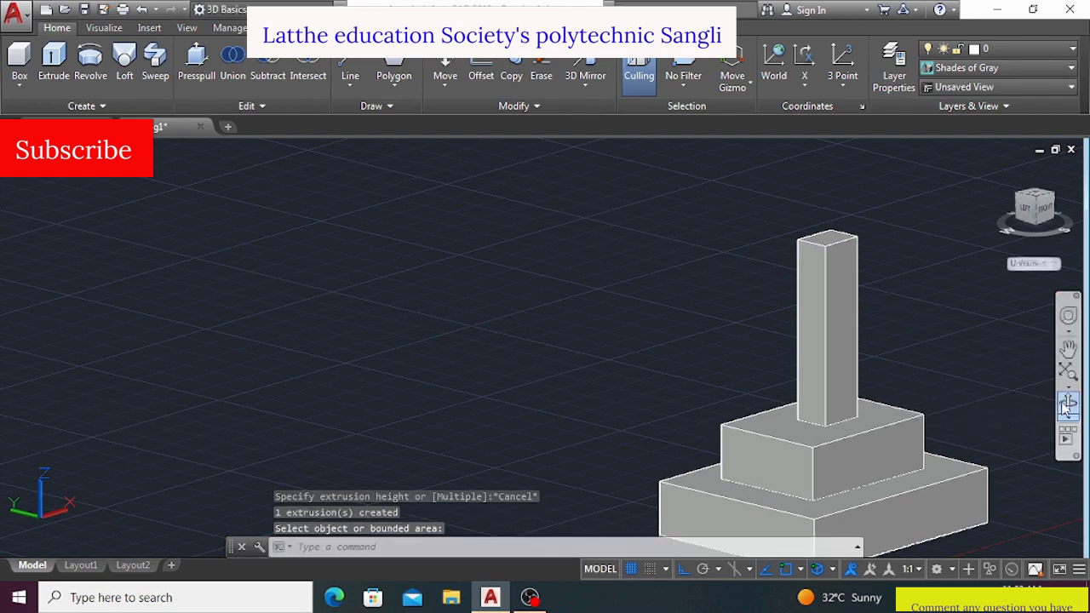
Orbit slightly around the finished pedestal and column, then switch to Pan
{"action": "left_click", "coordinate": [1069, 404]}
{"action": "left_click_drag", "start_coordinate": [989, 409], "coordinate": [494, 435]}
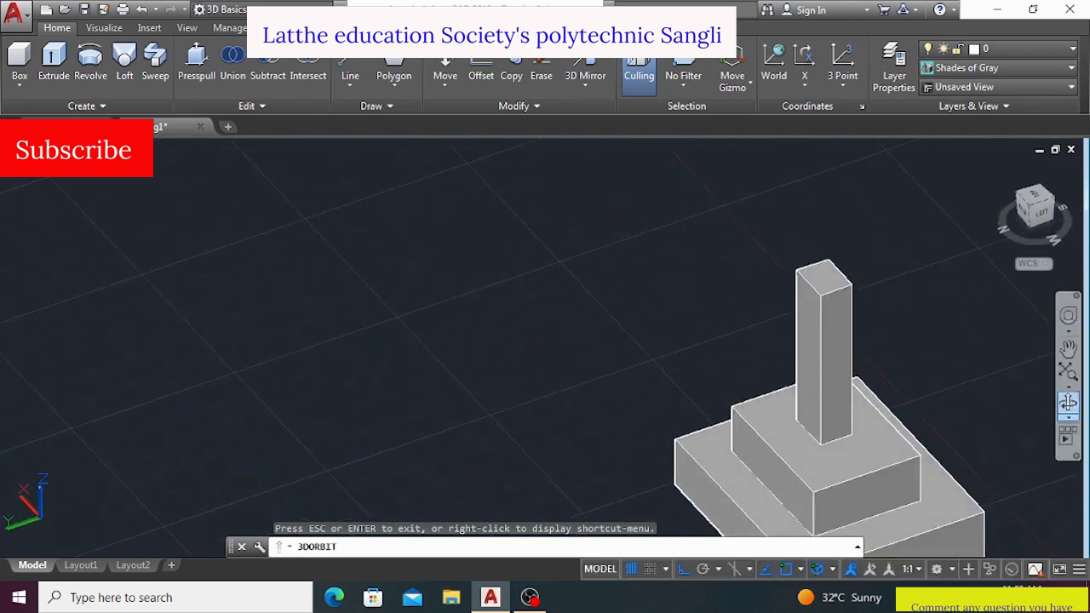
{"action": "key", "text": "Escape"}
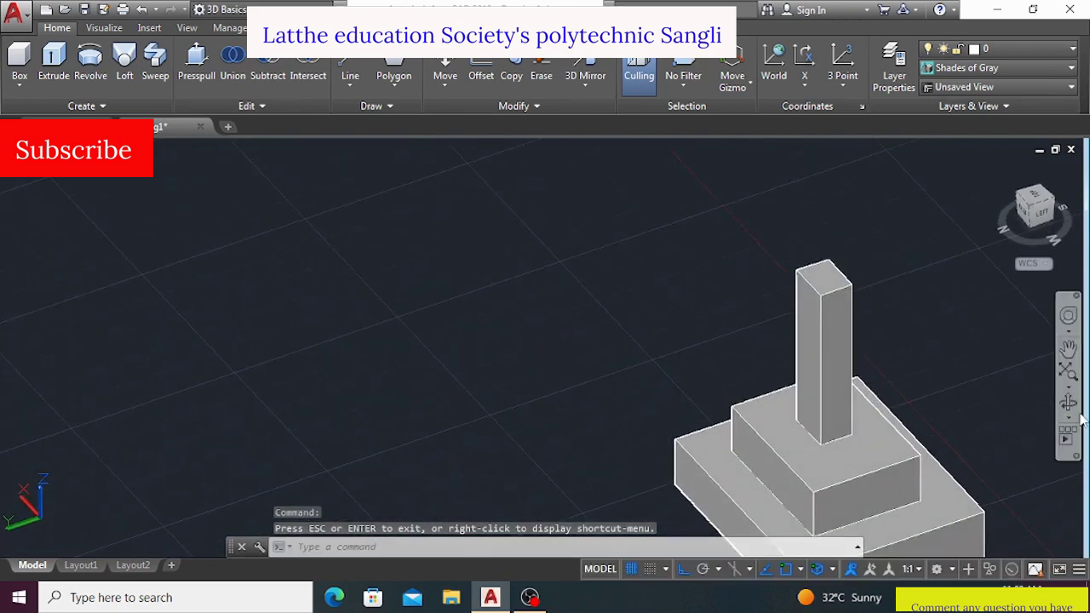
{"action": "left_click", "coordinate": [1068, 349]}
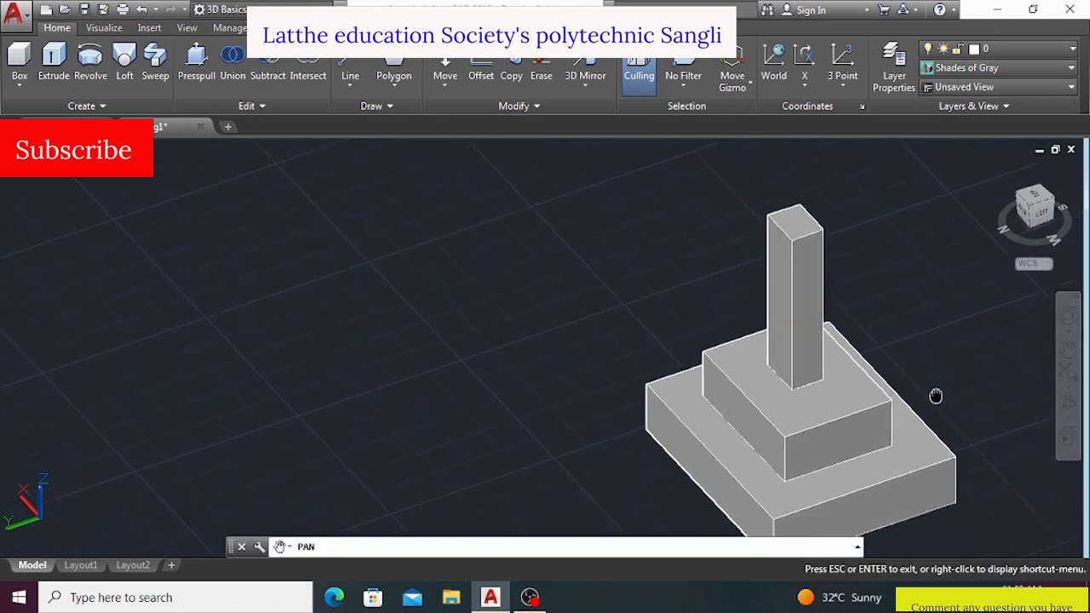